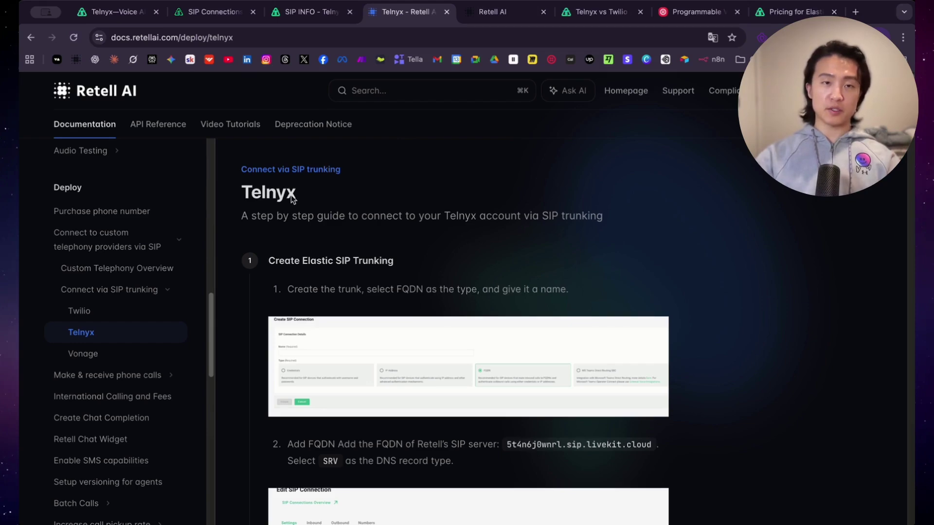
# Step: Scroll through step 1 of the Retell AI Telnyx SIP trunking guide
pyautogui.scroll(-2, 448, 252)
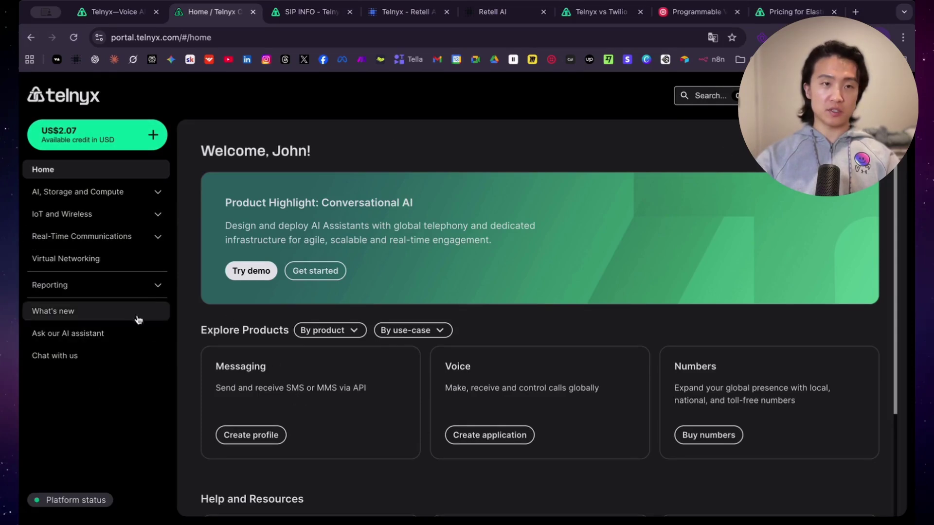
# Step: Go to Real-Time Communications > Voice > SIP Trunking to reach the connections page
pyautogui.click(157, 239)
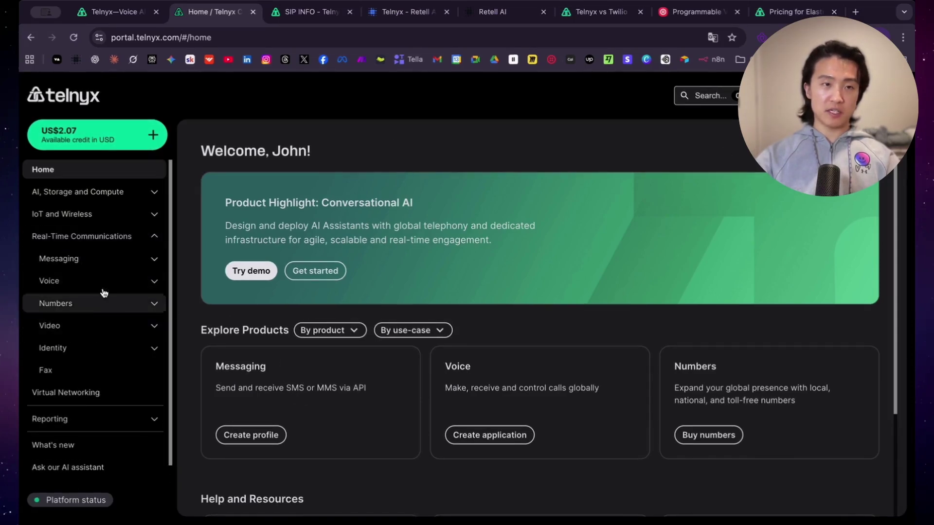
pyautogui.click(154, 286)
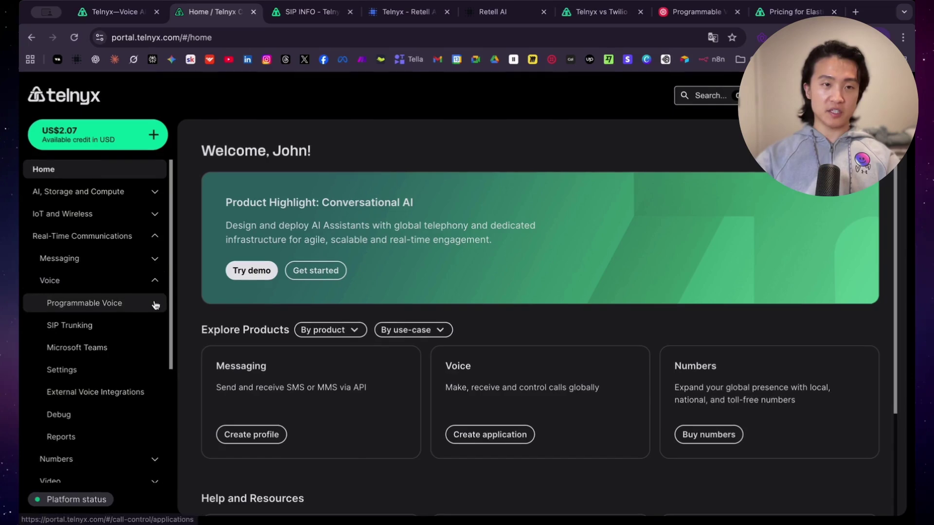
pyautogui.scroll(-2, 97, 341)
pyautogui.click(88, 279)
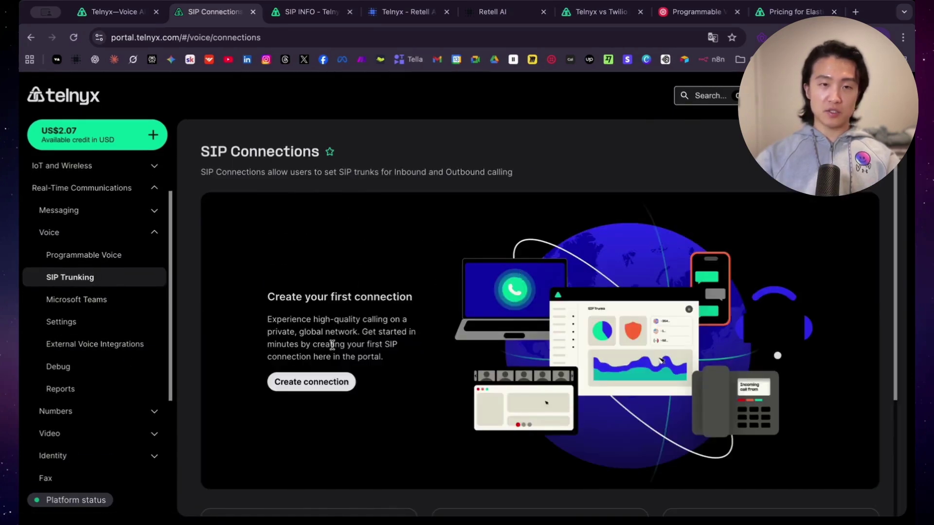
pyautogui.scroll(-2, 332, 348)
# Step: Start a new SIP connection and name it 'Retell AI Test'
pyautogui.click(335, 281)
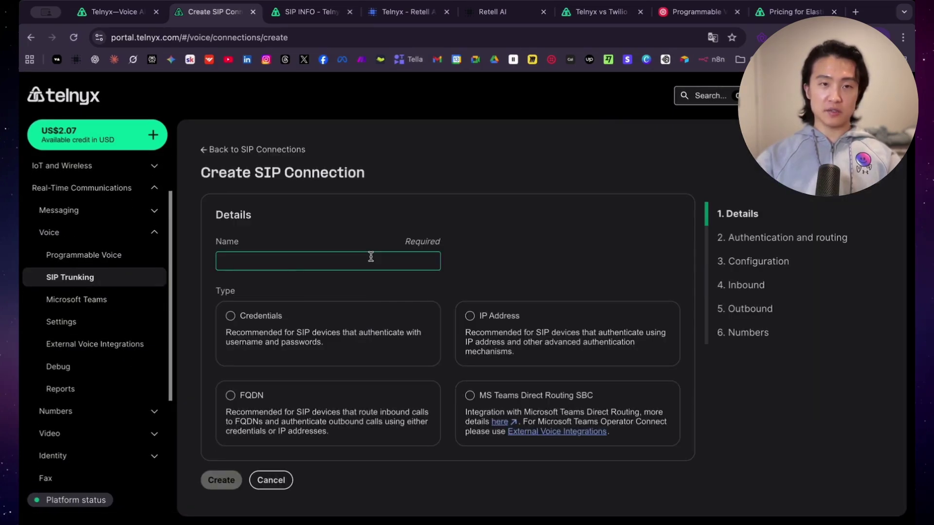
pyautogui.click(370, 257)
pyautogui.write('t')
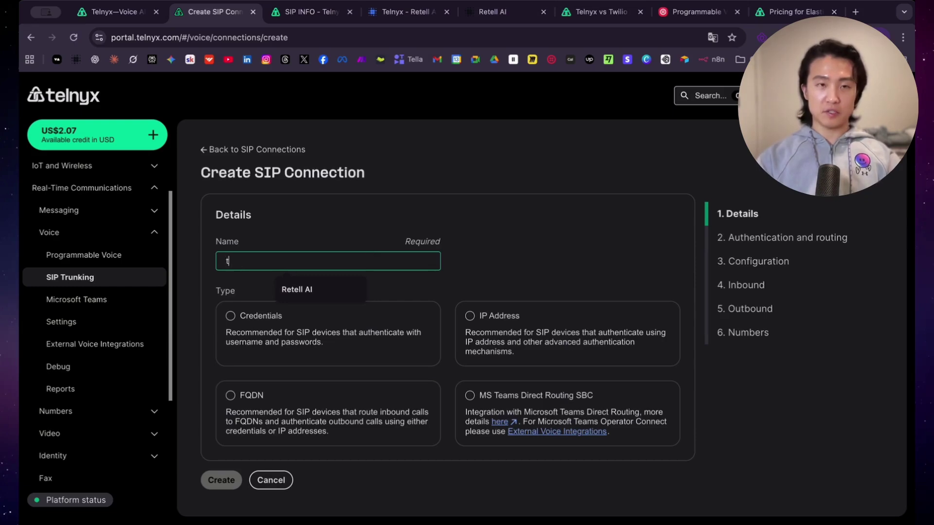
pyautogui.press('BackSpace')
pyautogui.write('Retell AI Tel')
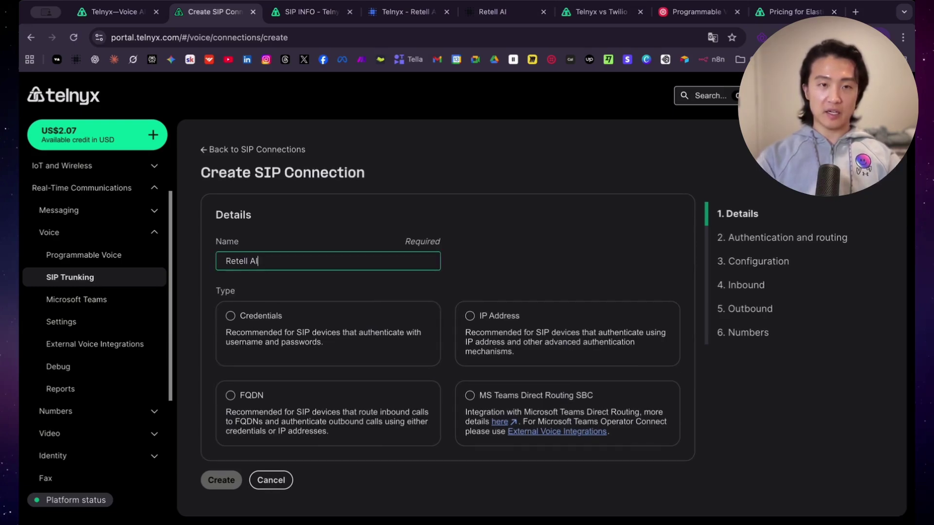
pyautogui.hotkey('ctrl', 'Tab')
pyautogui.hotkey('ctrl', 'Tab')
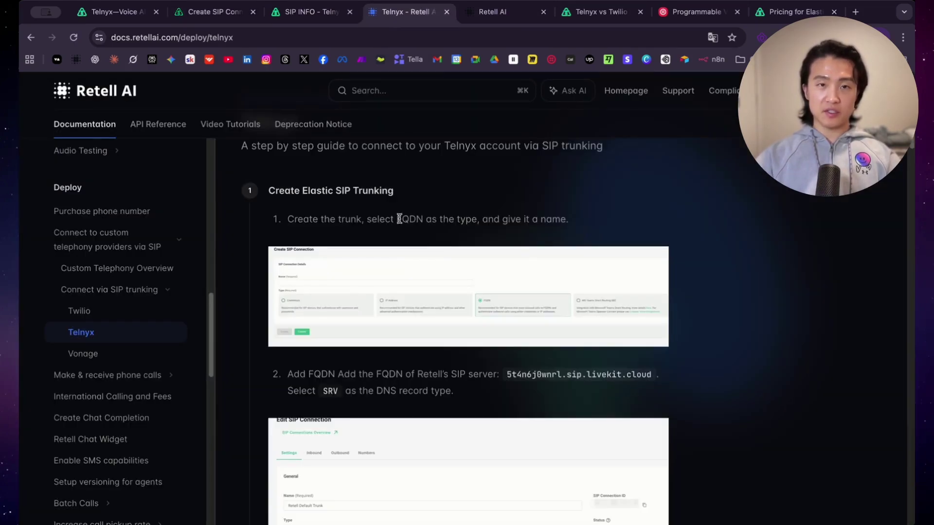
pyautogui.click(213, 14)
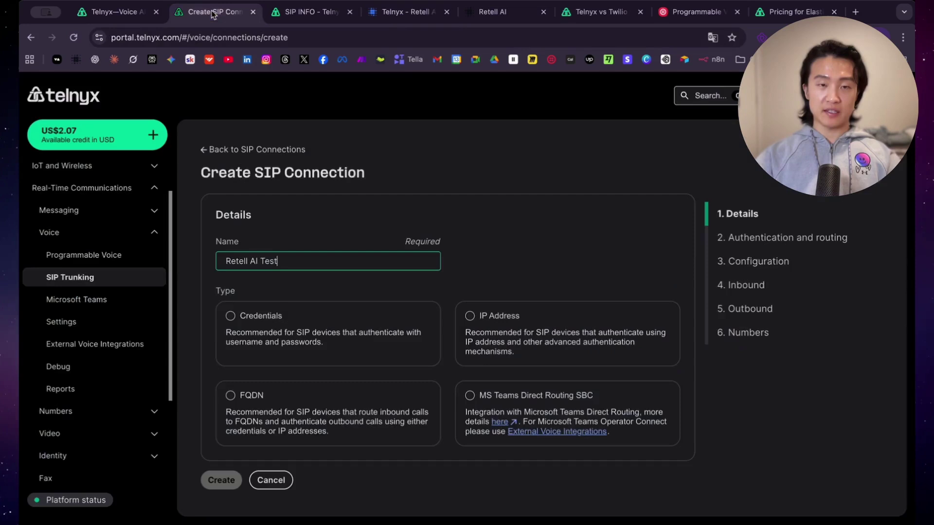
# Step: Create the connection as FQDN type and select Retell's SIP server address in the guide
pyautogui.click(230, 395)
pyautogui.click(227, 483)
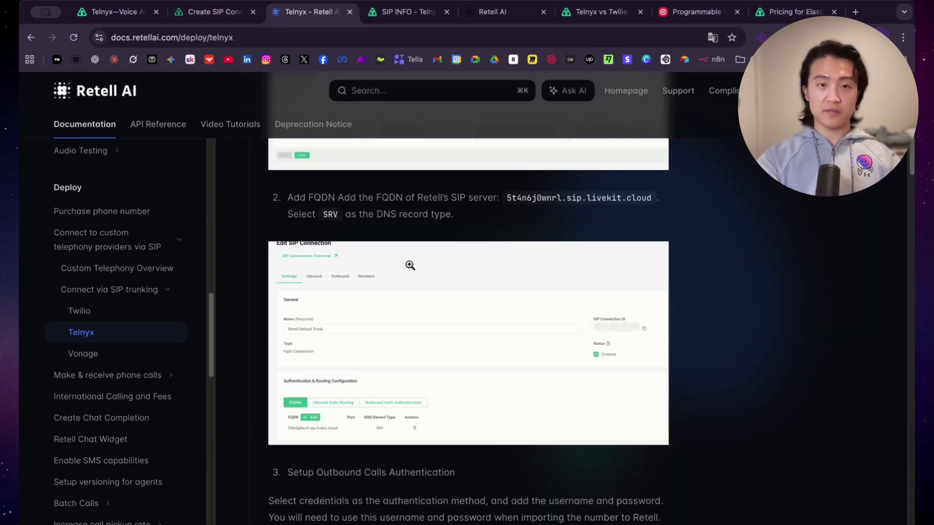
pyautogui.scroll(3, 411, 266)
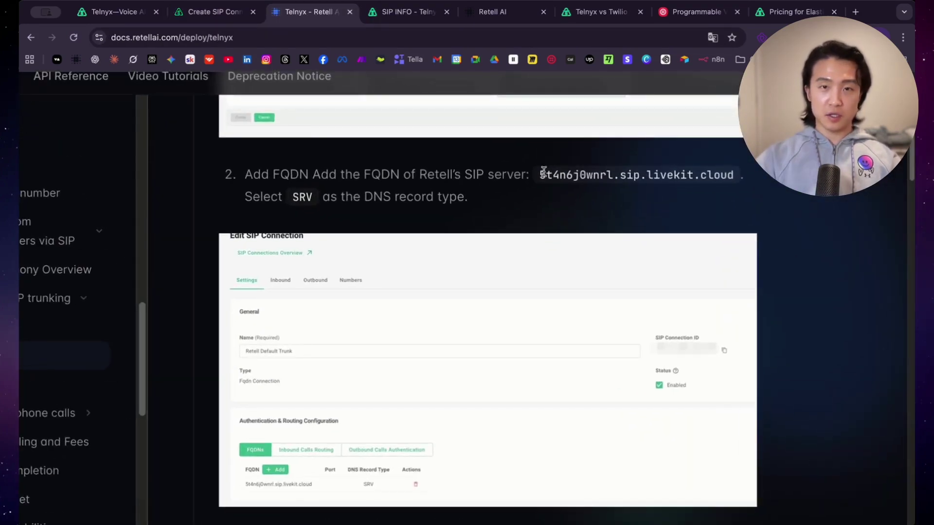
pyautogui.moveTo(541, 174); pyautogui.dragTo(287, 200)
# Step: Add FQDN 5t4n6j0wnrl.sip.livekit.cloud to the connection with SRV DNS record type
pyautogui.hotkey('ctrl', 'shift', 'Tab')
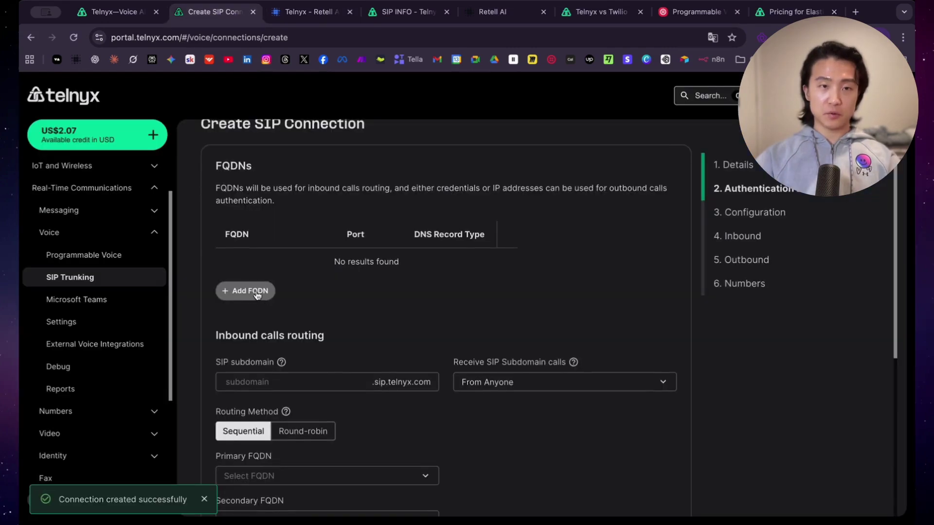
pyautogui.click(256, 292)
pyautogui.click(391, 335)
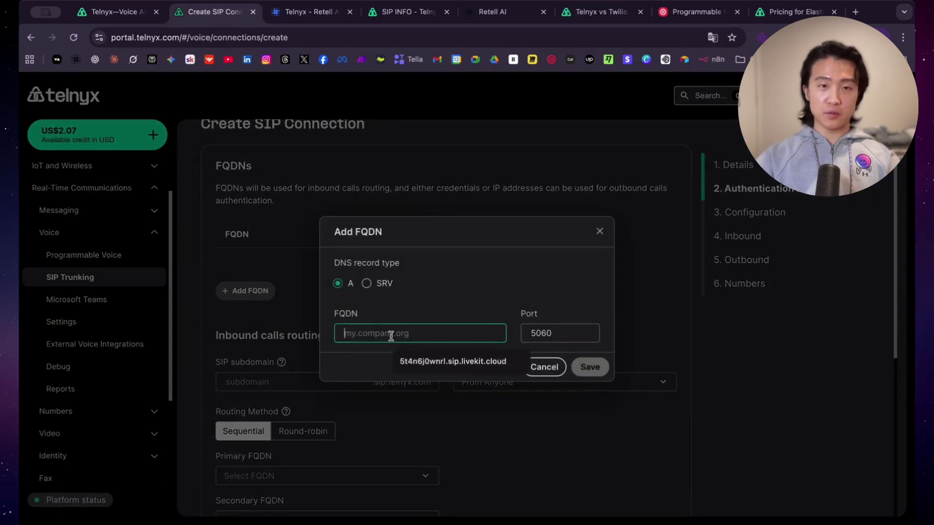
pyautogui.write('5t4n6j0wnrl.sip.livekit.cloud')
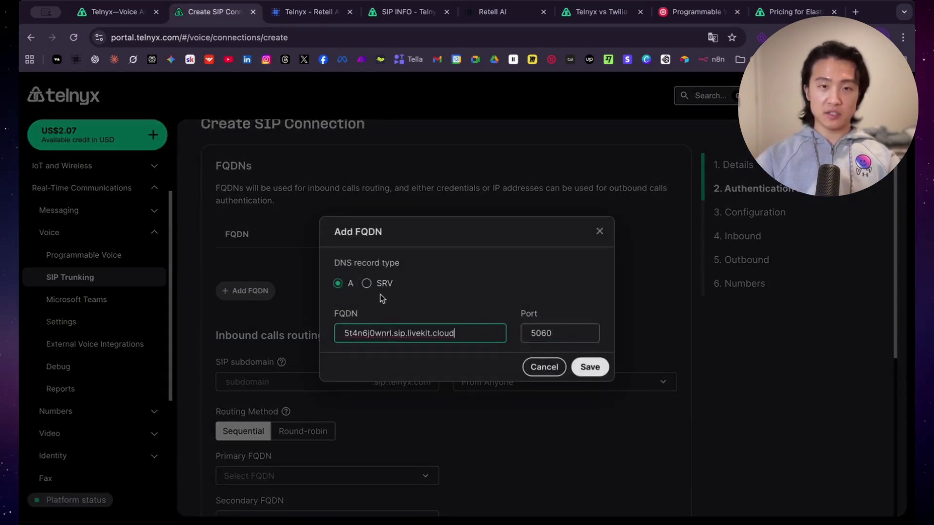
pyautogui.click(367, 284)
# Step: Review the FQDN instructions in the Retell setup guide before returning to the connection form
pyautogui.hotkey('ctrl', 'Tab')
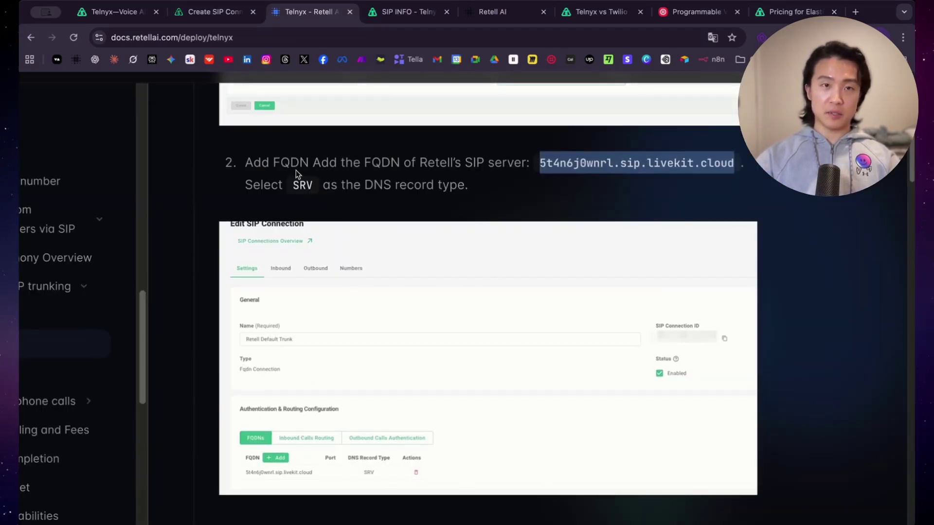
pyautogui.moveTo(262, 163); pyautogui.dragTo(503, 184)
pyautogui.click(504, 184)
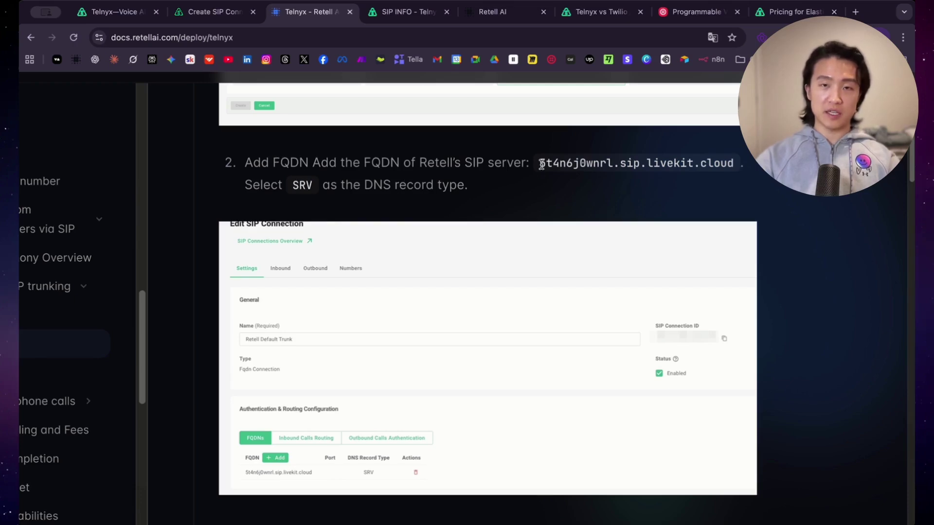
pyautogui.moveTo(539, 164); pyautogui.dragTo(730, 166)
pyautogui.click(733, 168)
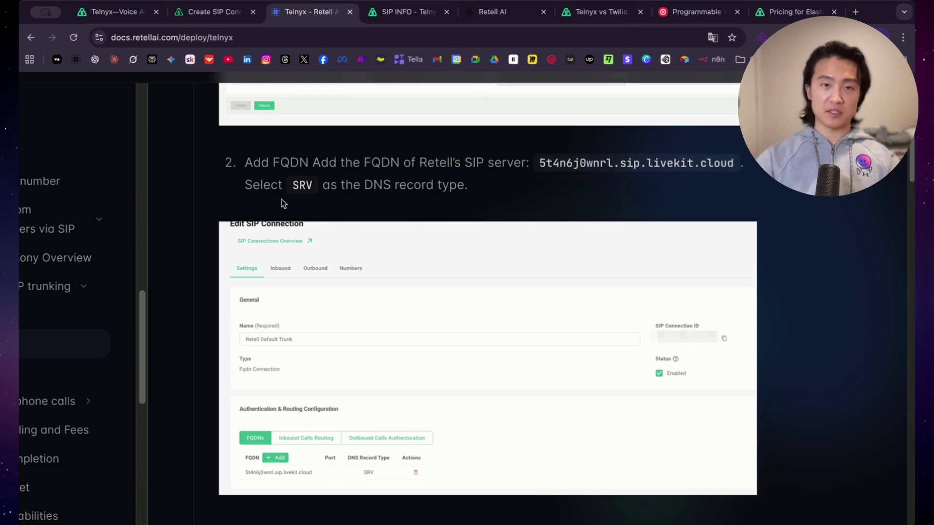
pyautogui.scroll(-7, 560, 266)
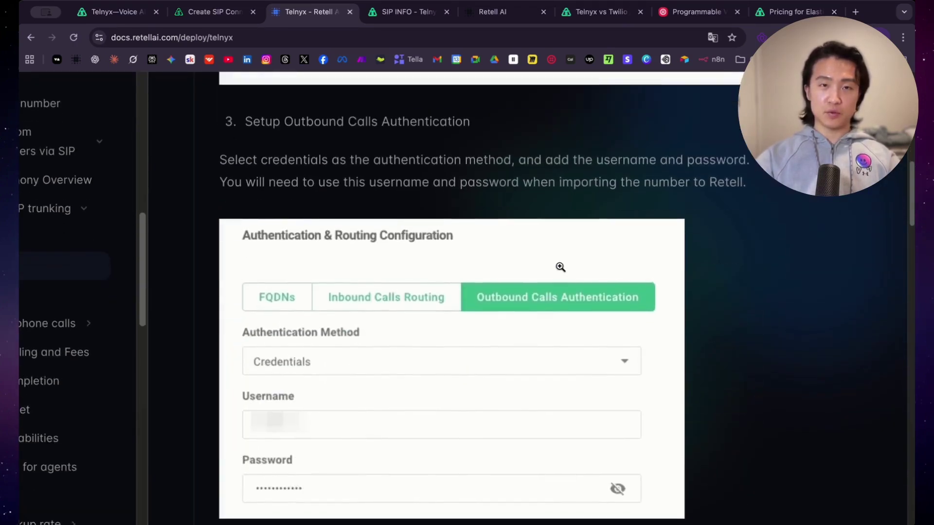
pyautogui.scroll(-1, 560, 267)
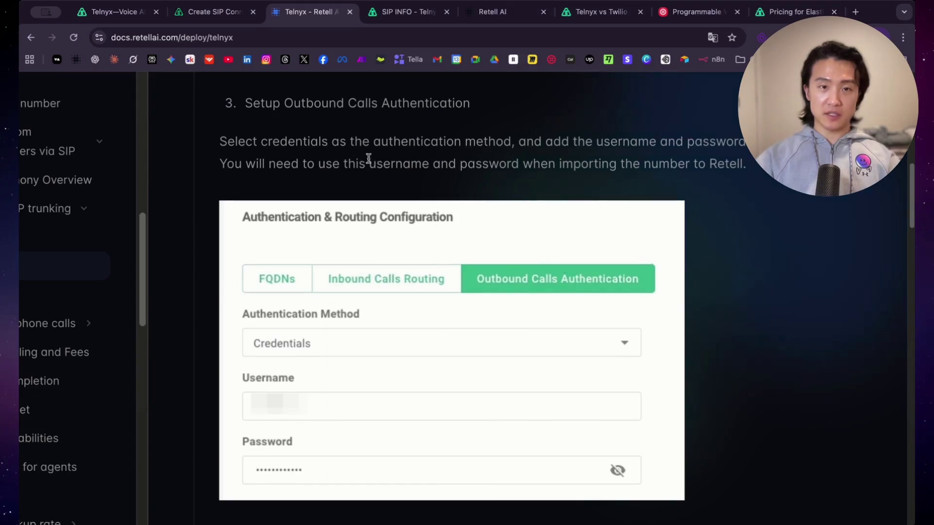
pyautogui.scroll(-2, 368, 159)
pyautogui.click(194, 14)
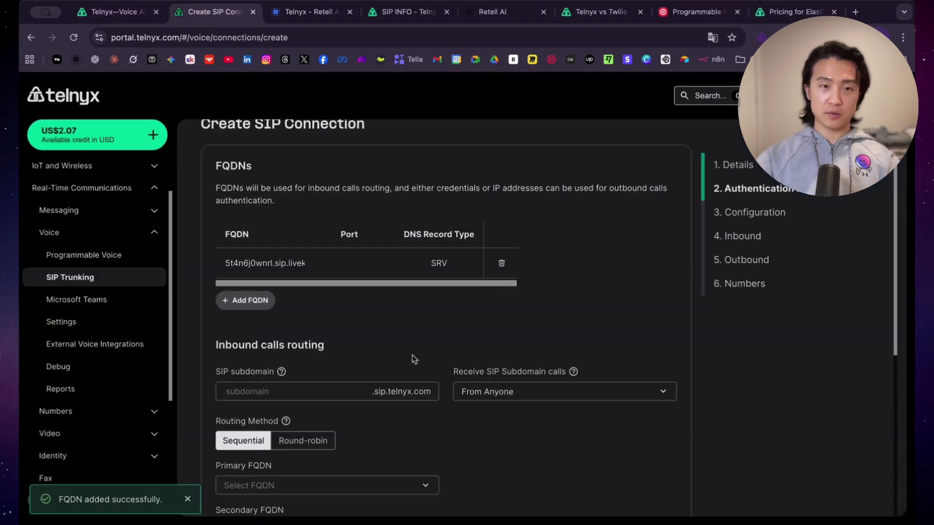
# Step: Correct the outbound username and submit the outbound authentication credentials
pyautogui.scroll(-6, 439, 312)
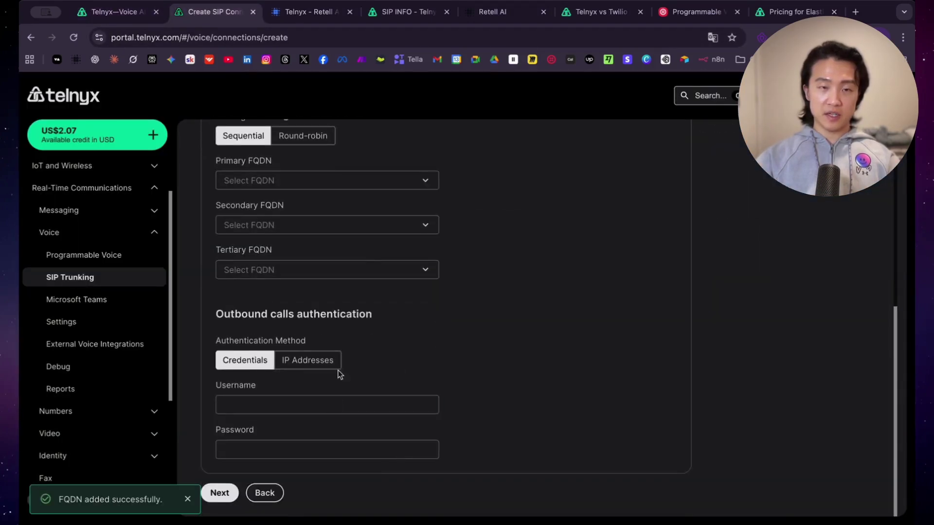
pyautogui.click(278, 409)
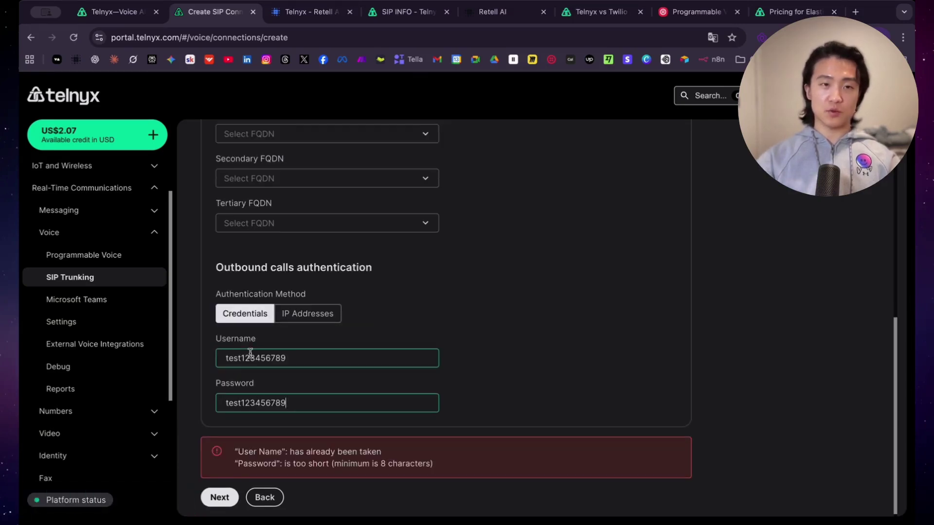
pyautogui.scroll(6, 346, 382)
pyautogui.scroll(3, 347, 382)
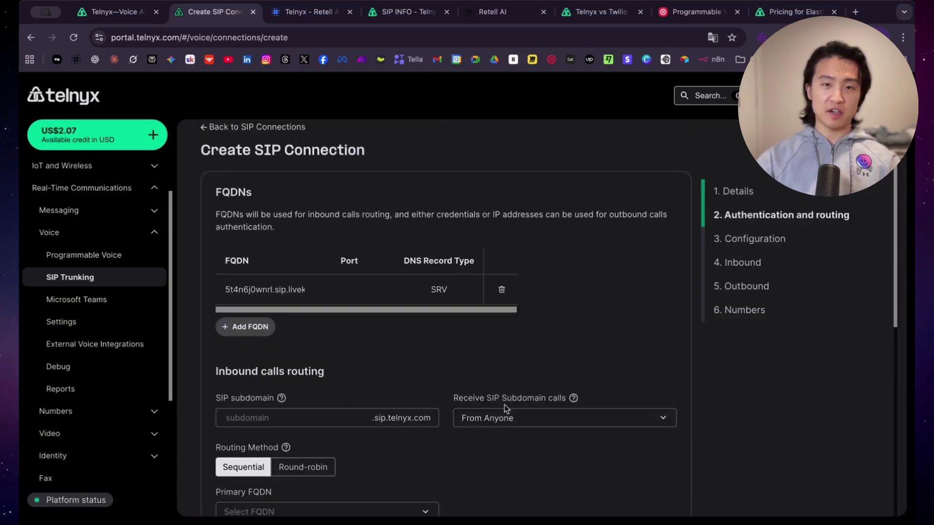
pyautogui.scroll(-9, 430, 397)
pyautogui.click(220, 505)
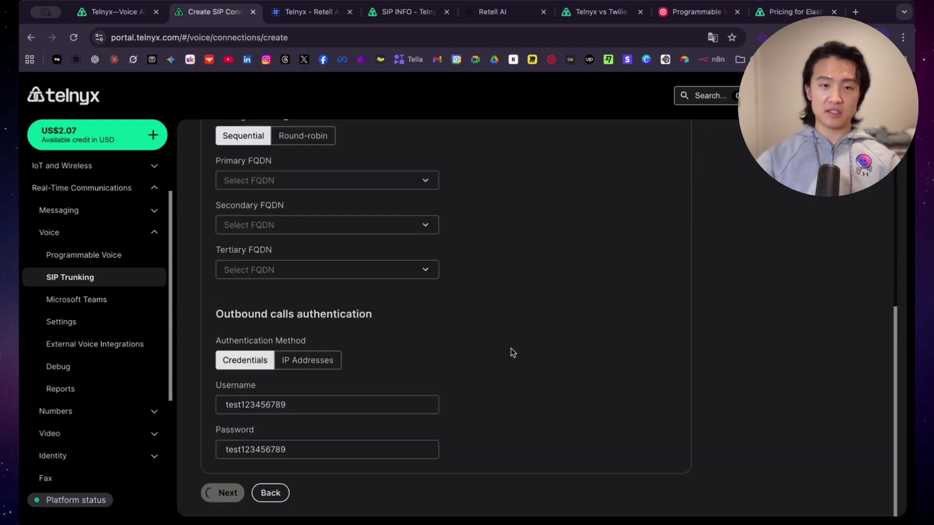
pyautogui.click(348, 364)
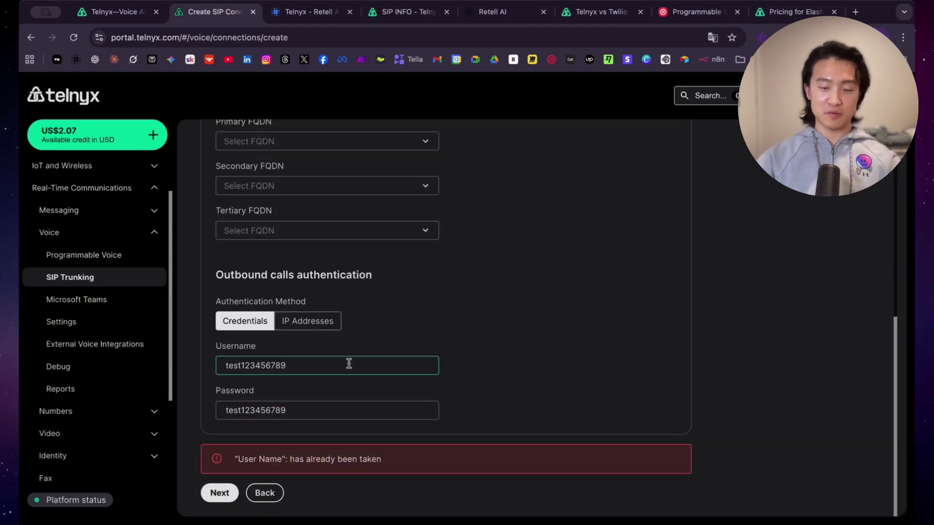
pyautogui.write('0000')
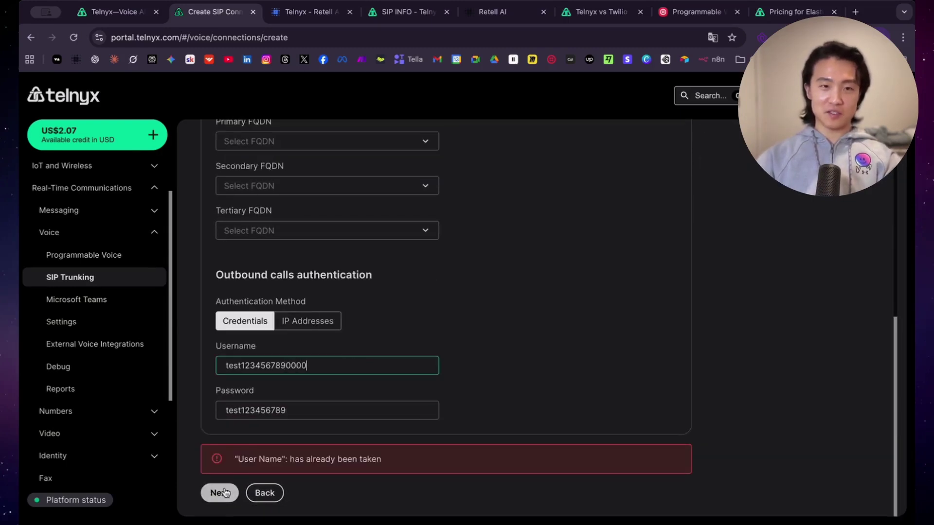
pyautogui.click(220, 494)
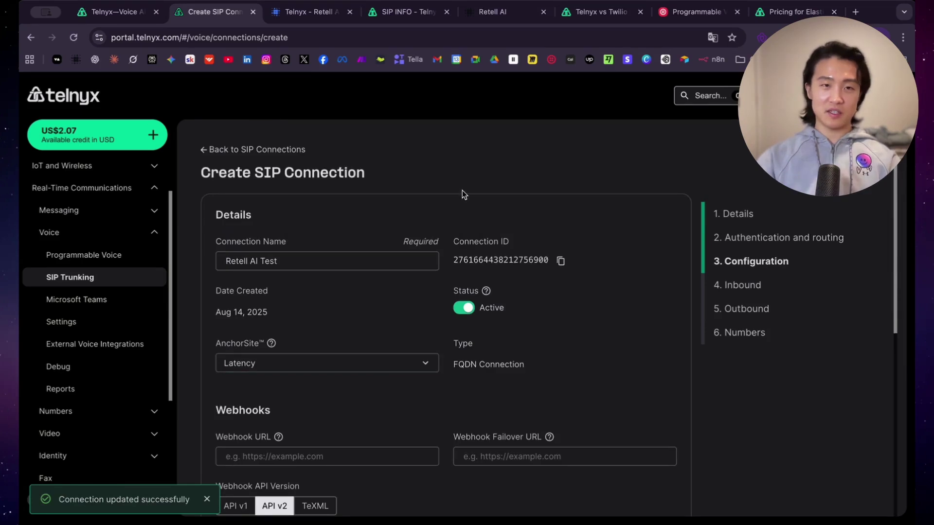
# Step: Cross-check the Retell guide, then scroll to the bottom of the Configuration step
pyautogui.scroll(-1, 423, 209)
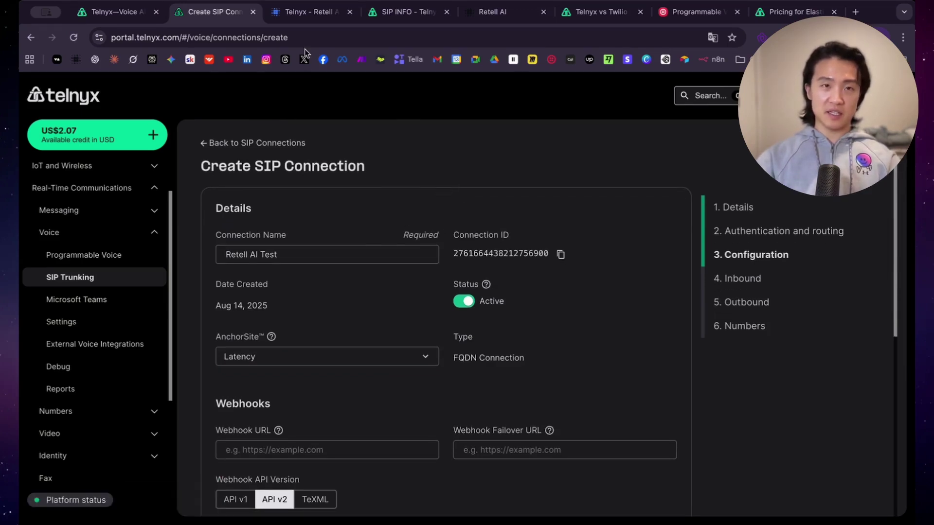
pyautogui.click(307, 13)
pyautogui.scroll(-7, 530, 364)
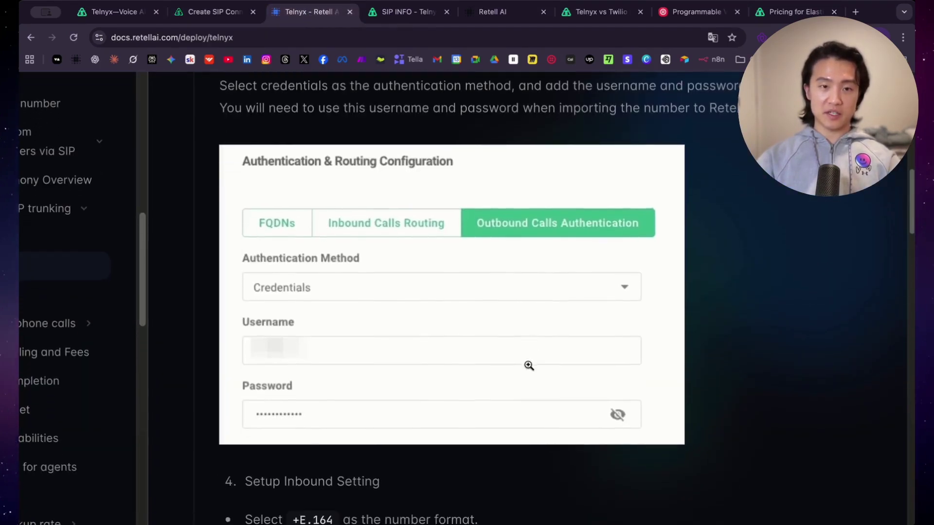
pyautogui.scroll(-3, 448, 235)
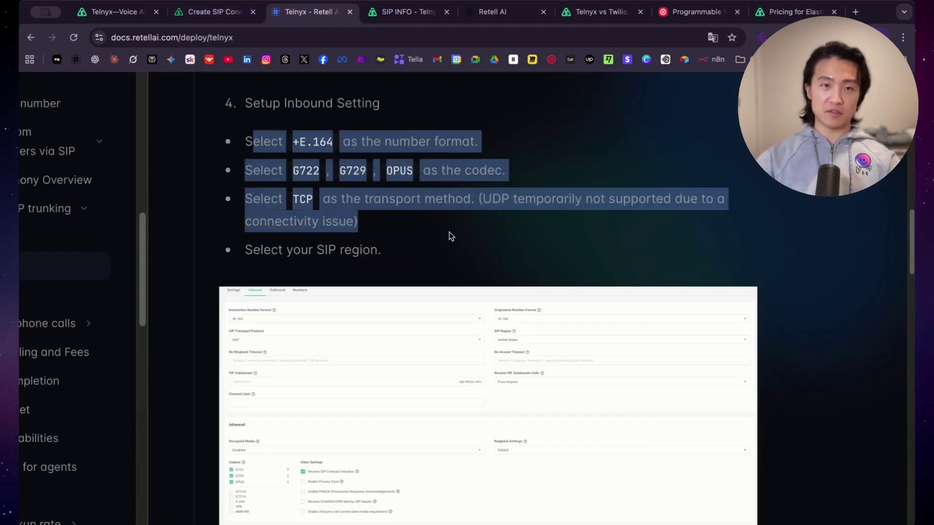
pyautogui.click(200, 13)
pyautogui.scroll(-7, 437, 292)
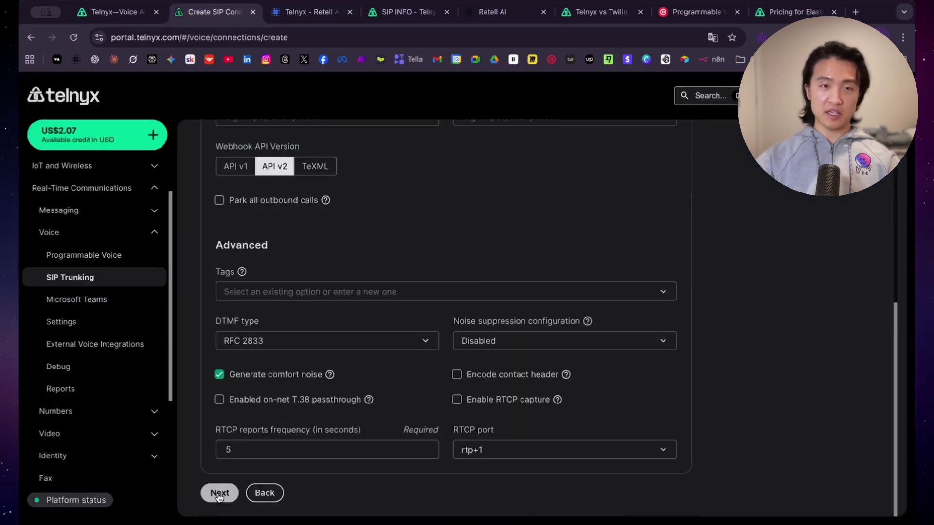
# Step: Move to Inbound settings and set the destination number format to +E.164
pyautogui.click(214, 492)
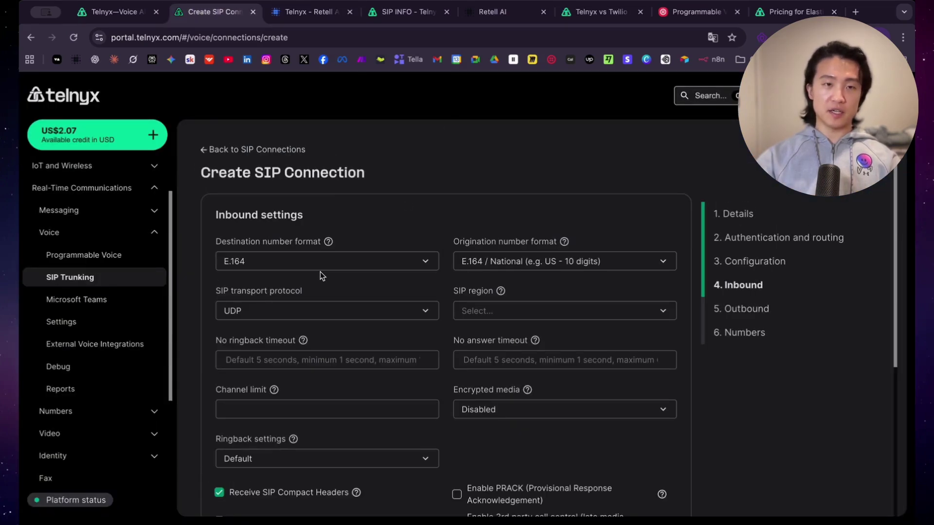
pyautogui.click(425, 262)
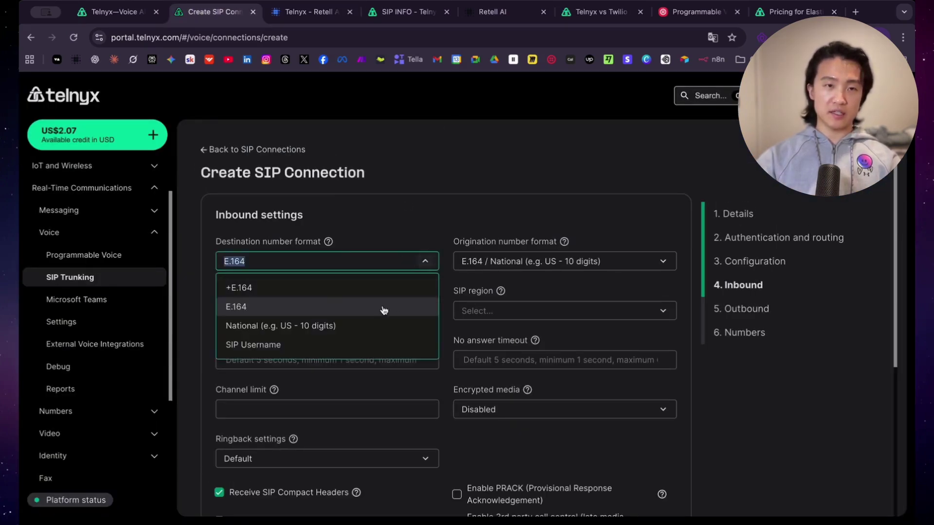
pyautogui.click(261, 291)
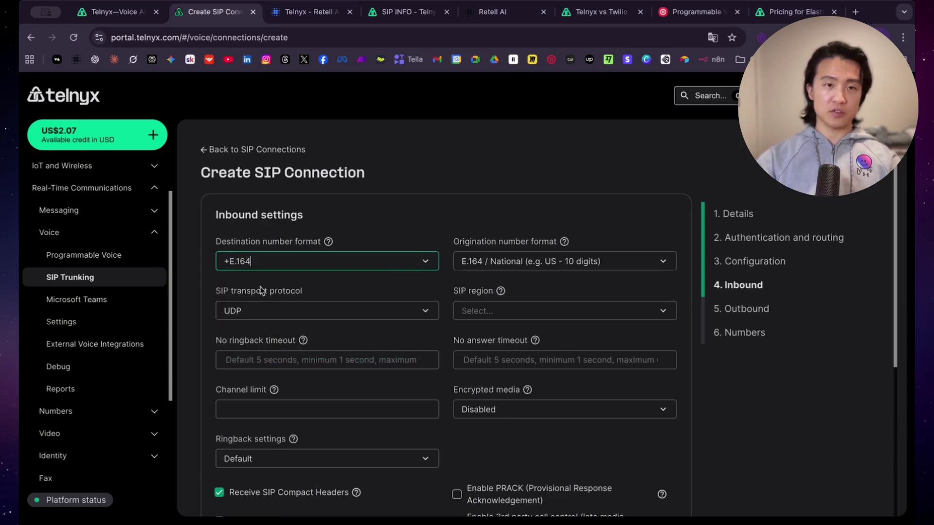
pyautogui.click(228, 263)
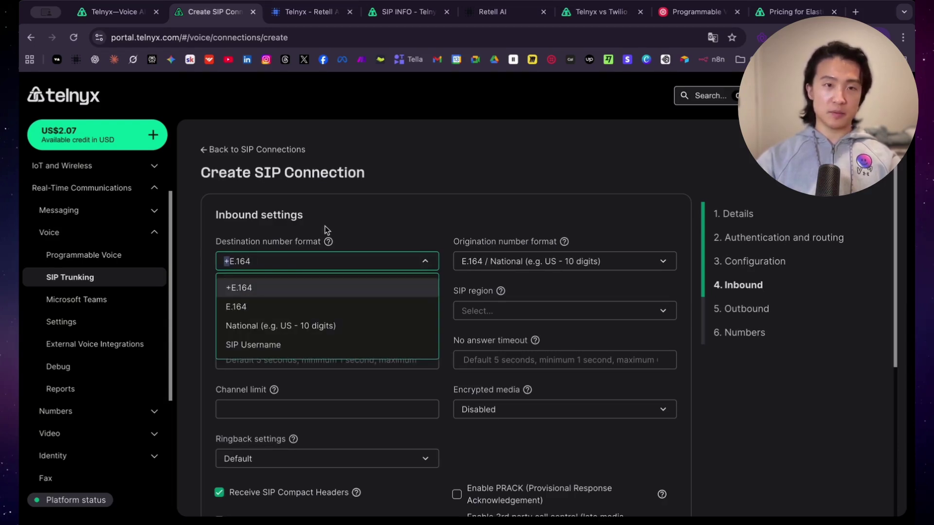
# Step: Following the guide's codec list, disable G711U and G711A and enable OPUS
pyautogui.hotkey('ctrl', 'Tab')
pyautogui.moveTo(297, 166); pyautogui.dragTo(359, 163)
pyautogui.click(359, 163)
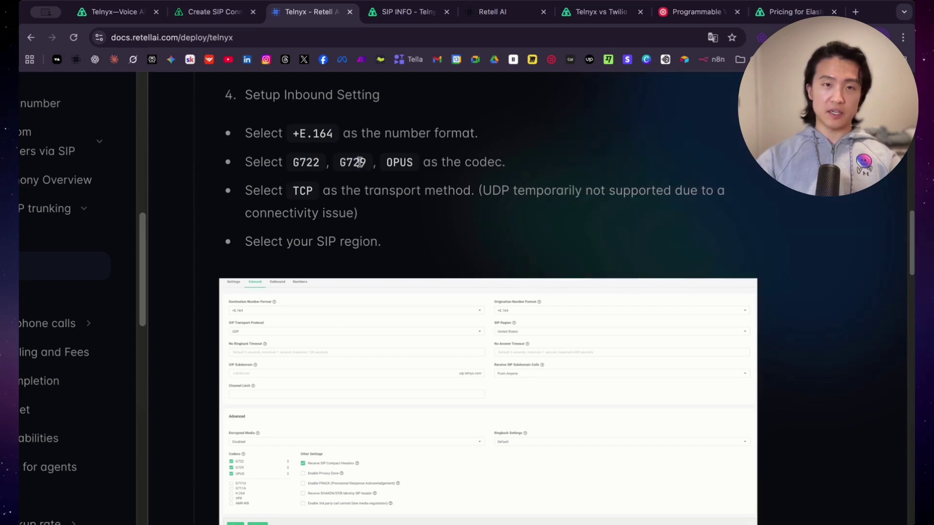
pyautogui.hotkey('ctrl', 'shift', 'Tab')
pyautogui.scroll(-4, 477, 340)
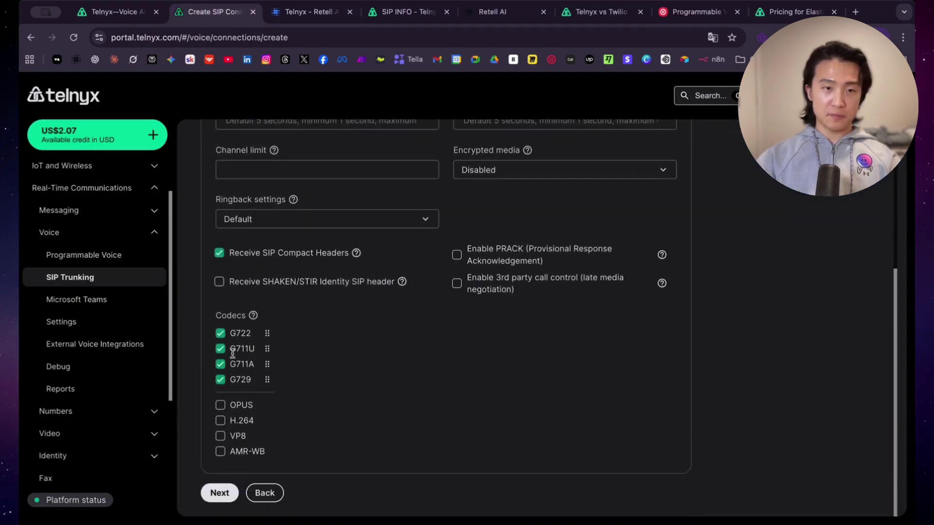
pyautogui.click(220, 349)
pyautogui.click(220, 348)
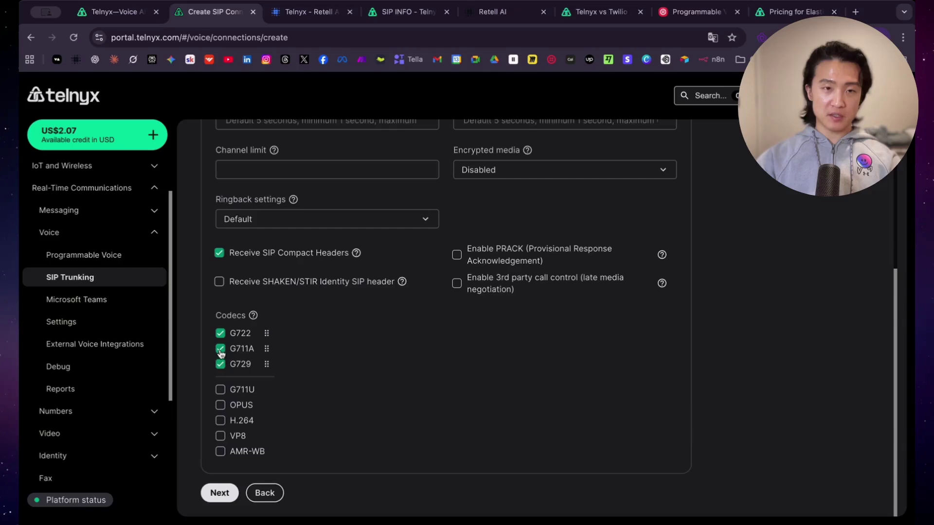
pyautogui.click(220, 405)
# Step: Set the SIP transport protocol to TCP and save the inbound settings
pyautogui.scroll(5, 219, 292)
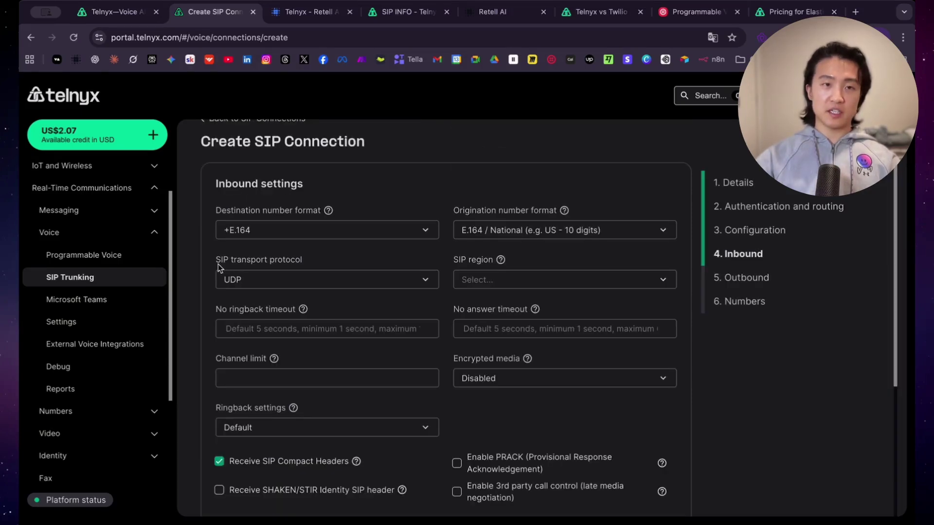
pyautogui.click(426, 279)
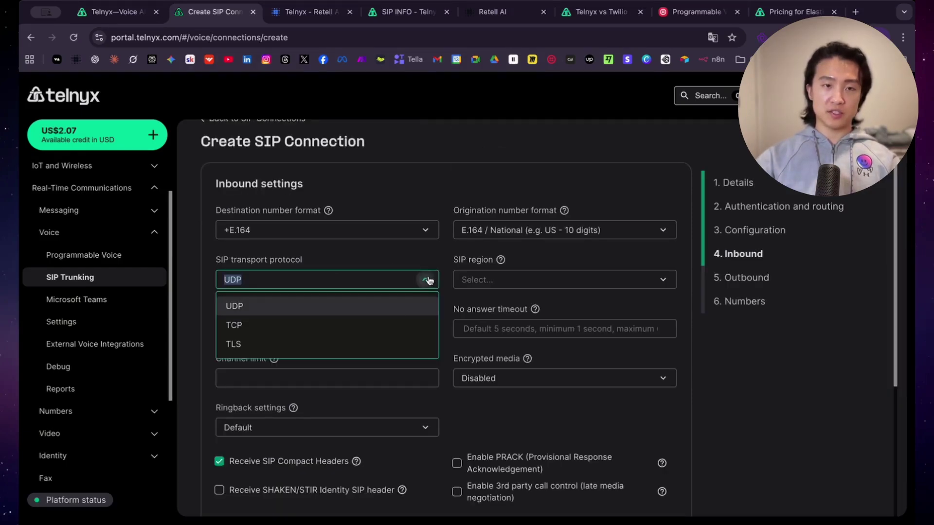
pyautogui.click(301, 326)
pyautogui.scroll(-4, 443, 402)
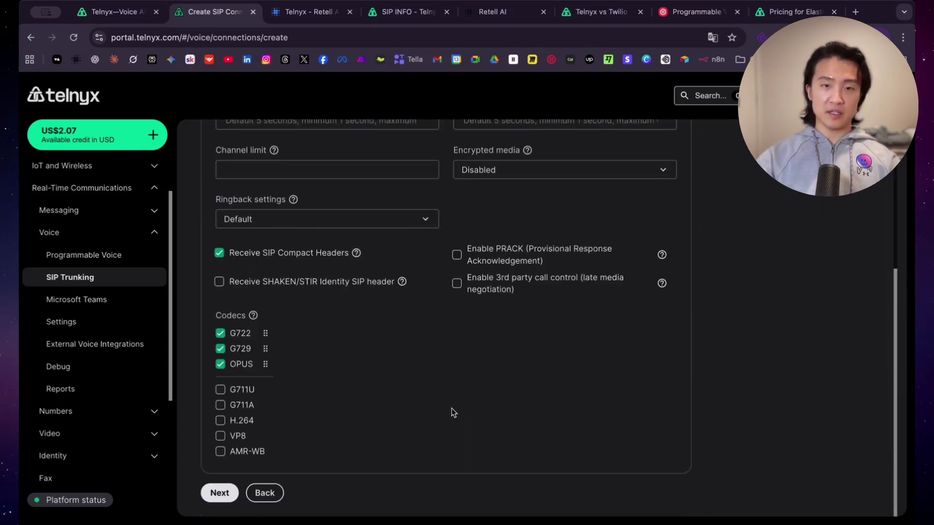
pyautogui.click(218, 493)
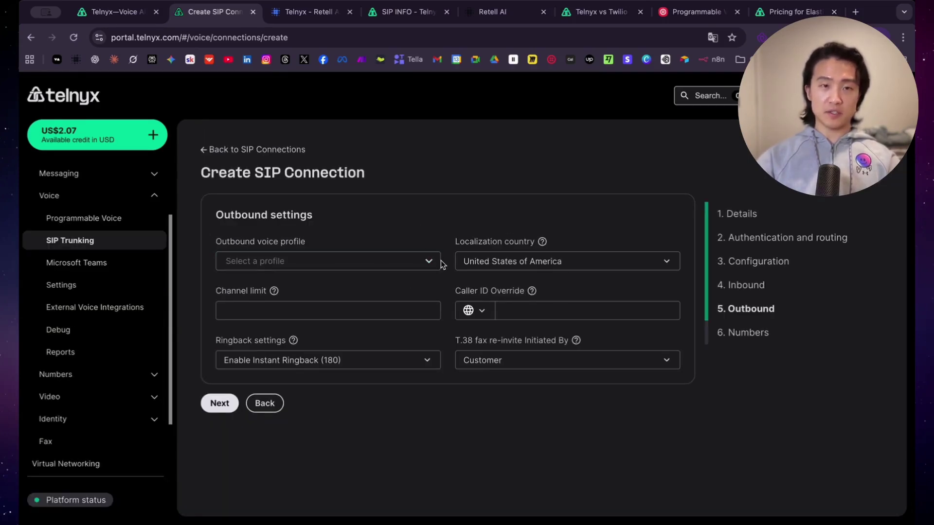
# Step: Select Retell AI as the connection's outbound voice profile
pyautogui.click(435, 267)
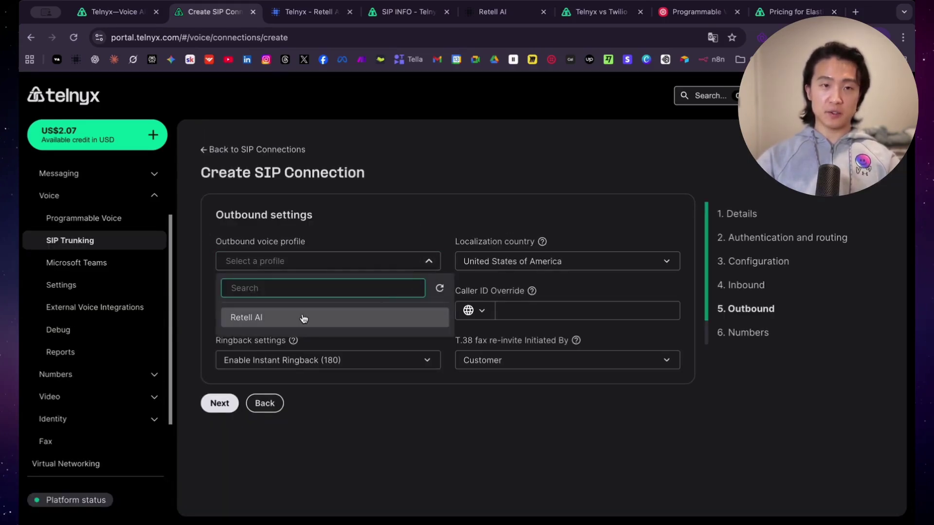
pyautogui.click(302, 319)
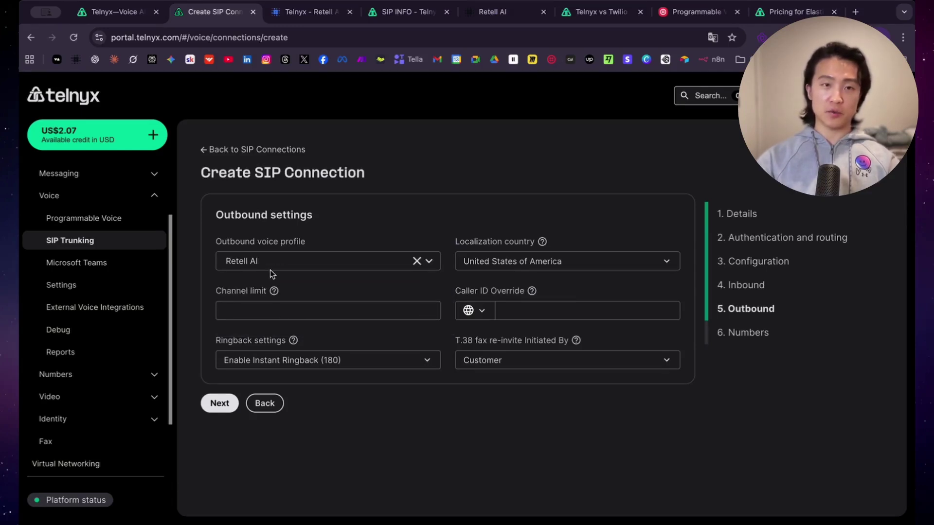
# Step: After checking the docs, set the outbound localization country to Australia
pyautogui.hotkey('ctrl', 'Tab')
pyautogui.scroll(-10, 273, 225)
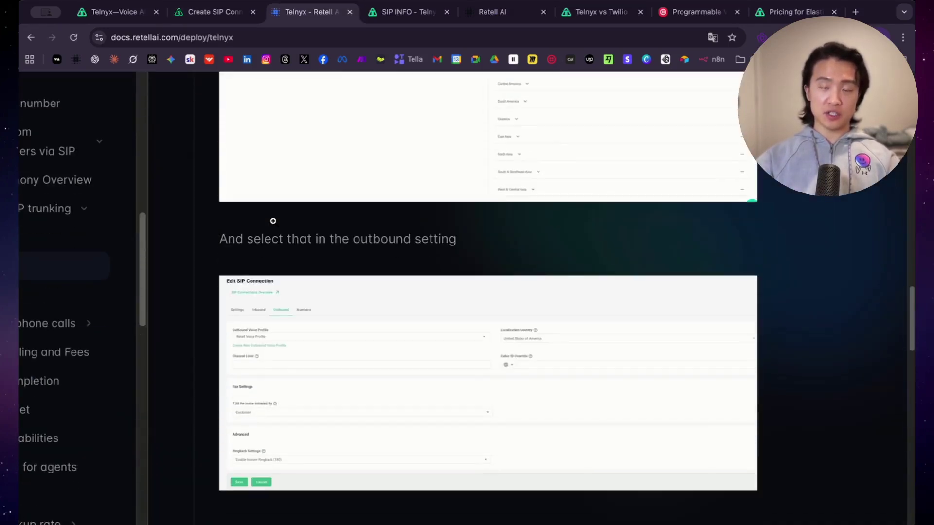
pyautogui.hotkey('ctrl', 'shift', 'Tab')
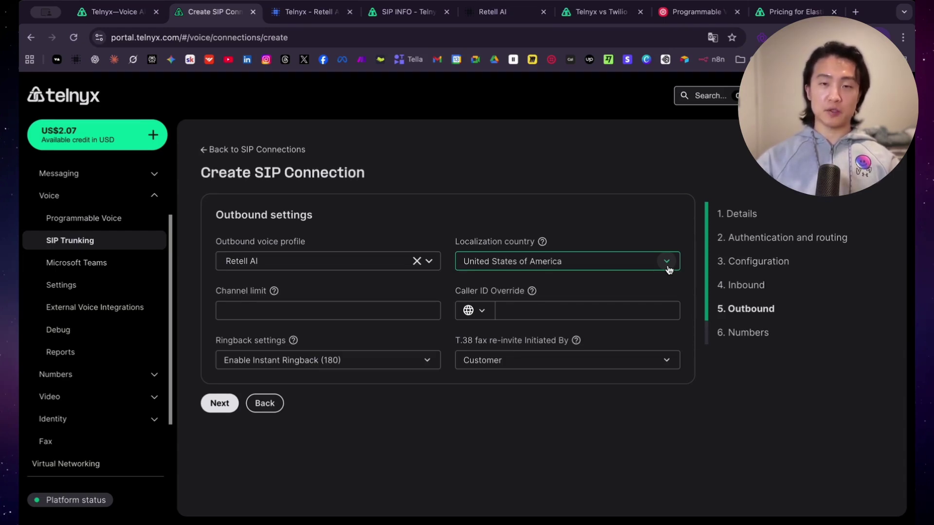
pyautogui.click(667, 263)
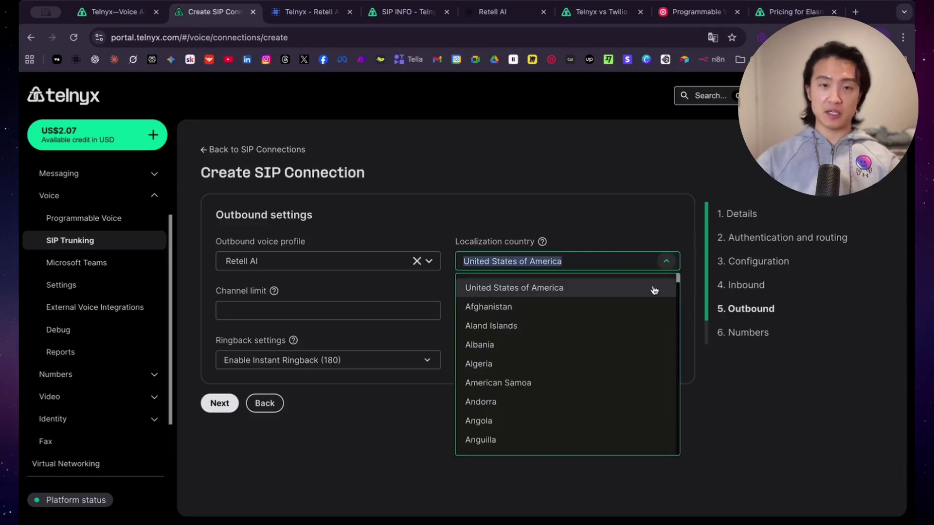
pyautogui.scroll(-5, 600, 358)
pyautogui.write('aus')
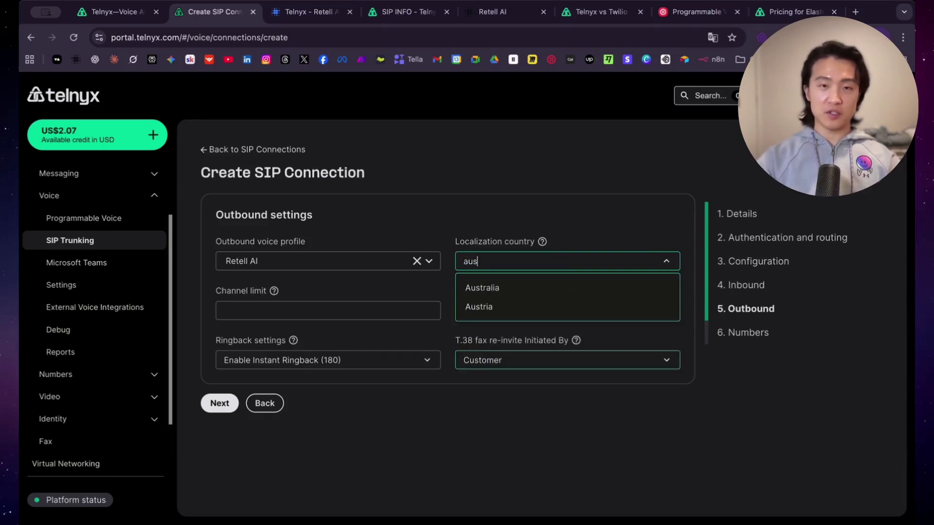
pyautogui.write('tr')
pyautogui.press('Return')
# Step: Assign the Australian number to the connection and complete its creation
pyautogui.click(215, 403)
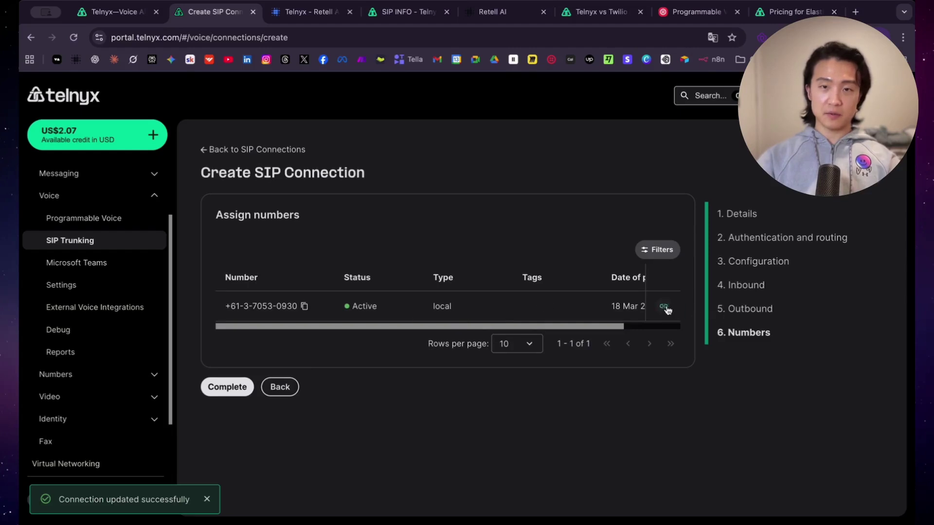
pyautogui.click(664, 308)
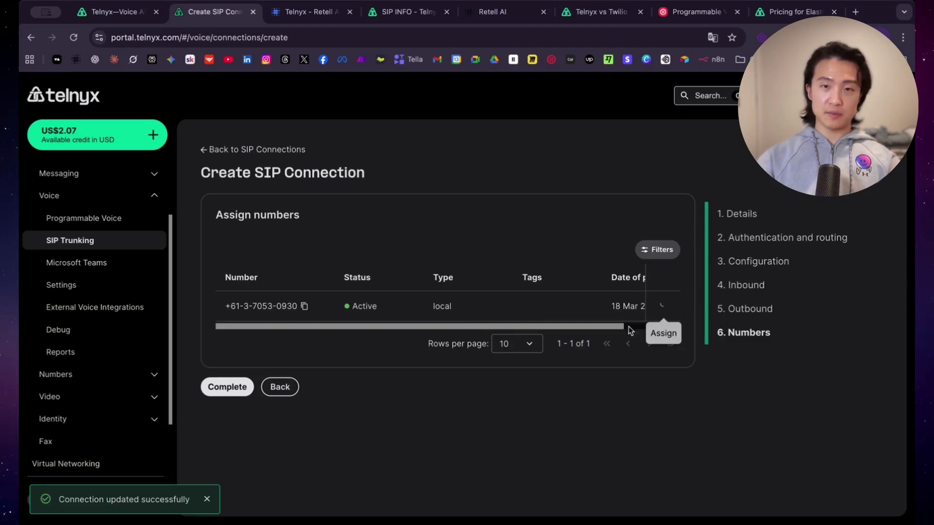
pyautogui.click(229, 387)
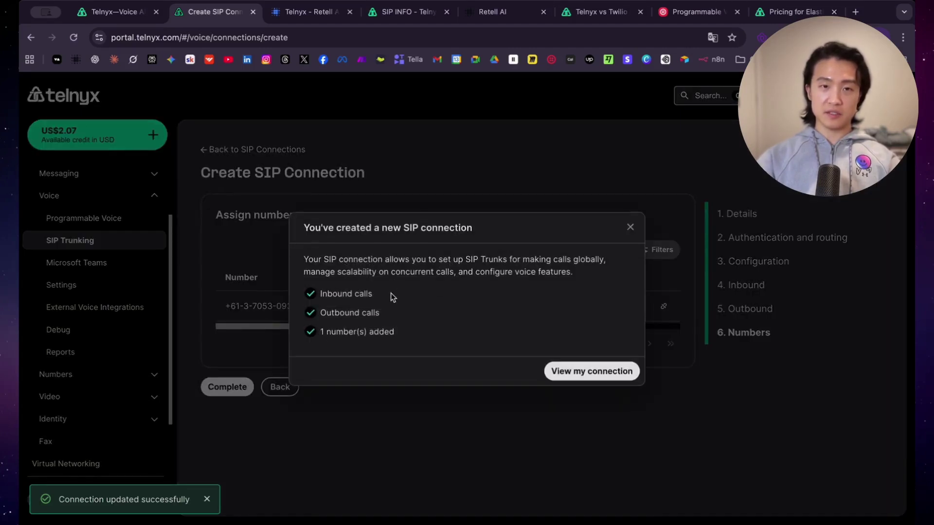
# Step: View the Retell AI Test connection's settings, then switch to the Retell AI dashboard
pyautogui.click(611, 370)
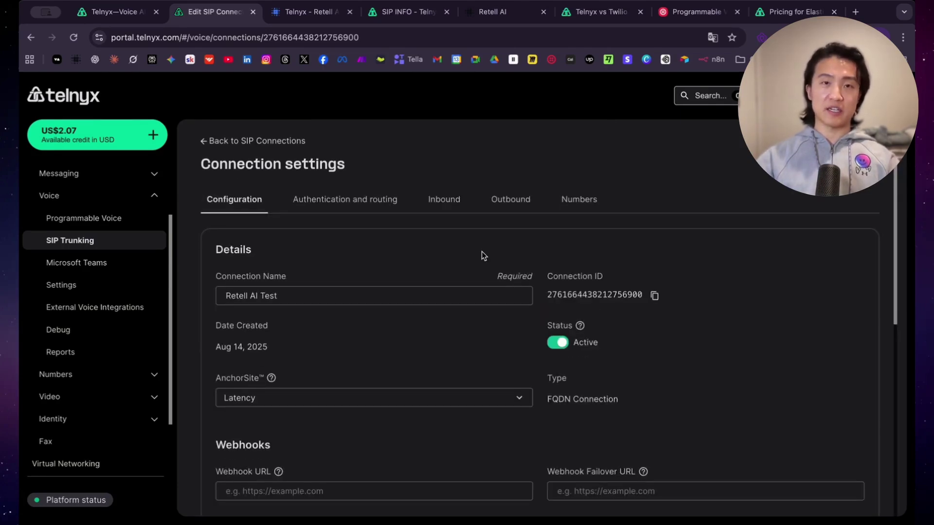
pyautogui.press('super+5')
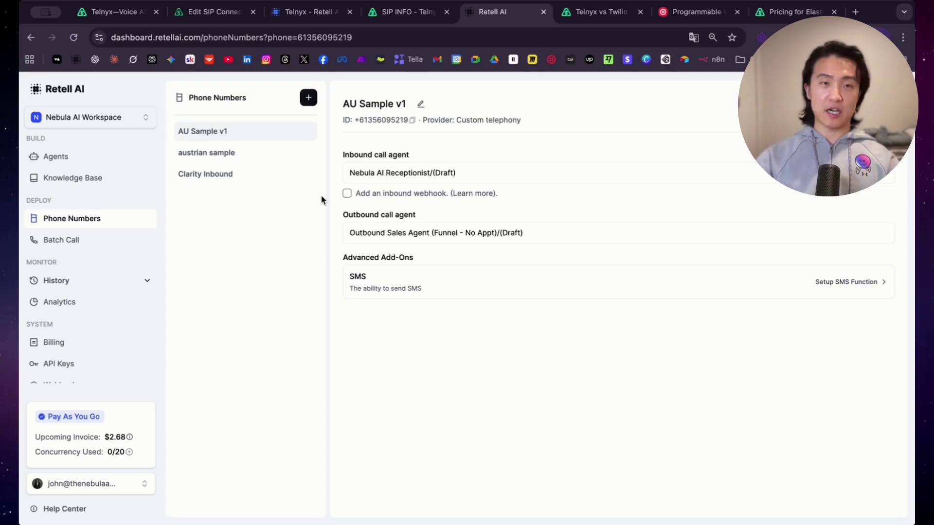
# Step: Start a SIP trunking number in Retell and copy the Australian number from Telnyx
pyautogui.click(309, 102)
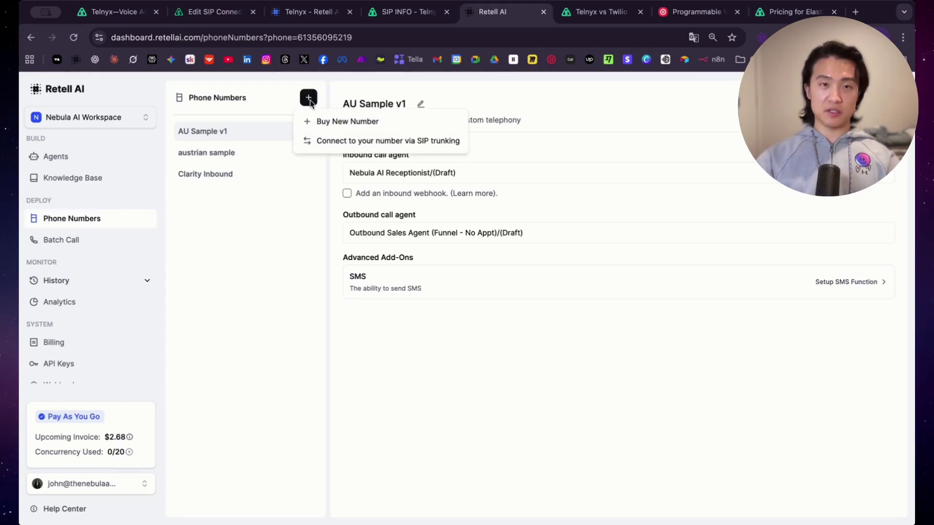
pyautogui.click(360, 142)
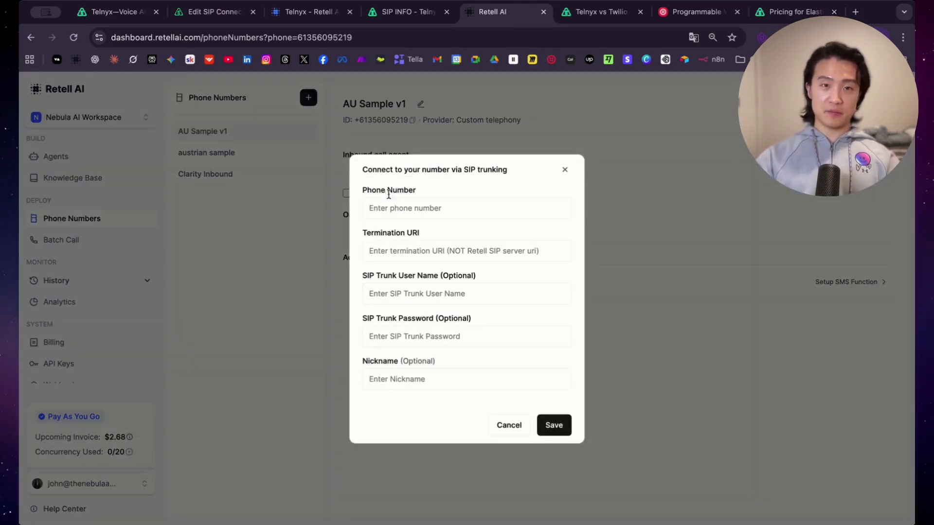
pyautogui.click(213, 14)
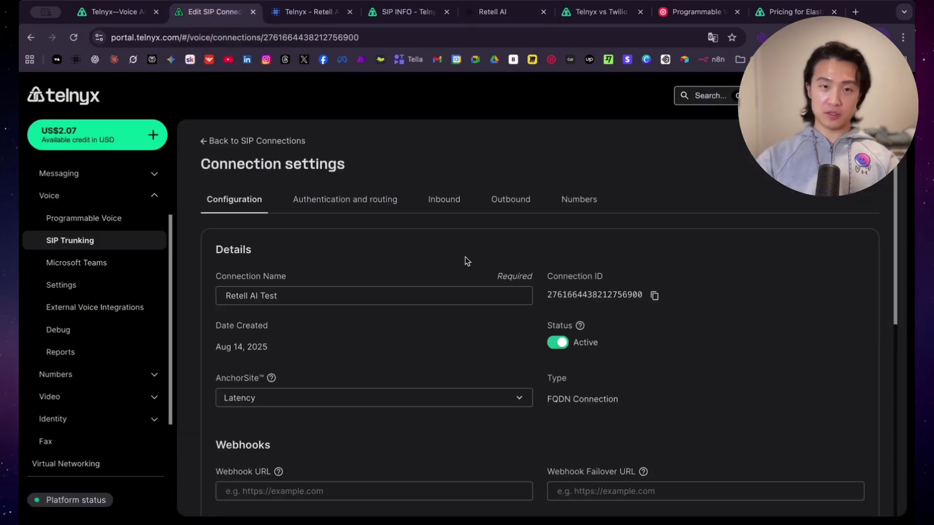
pyautogui.click(568, 201)
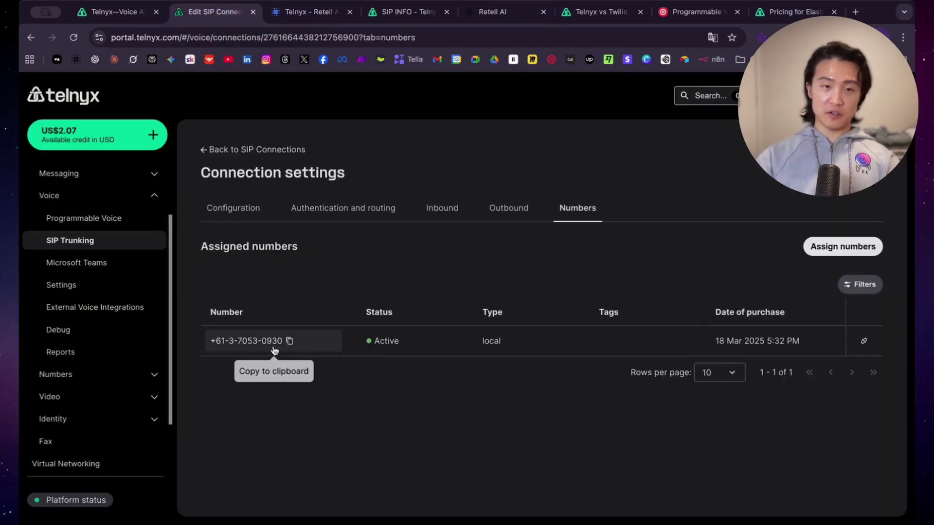
pyautogui.click(290, 341)
pyautogui.click(491, 12)
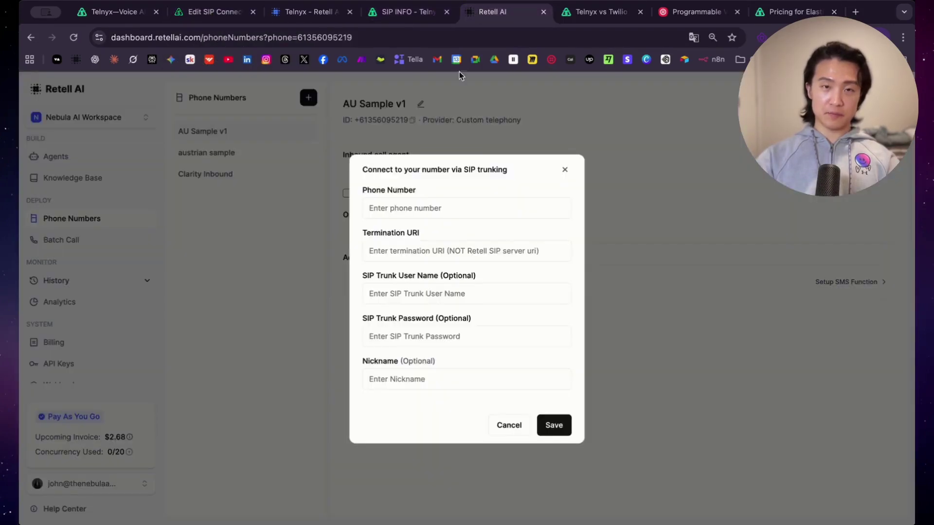
# Step: Paste the Australian number into Phone Number and strip out its hyphens
pyautogui.click(447, 205)
pyautogui.press('super+v')
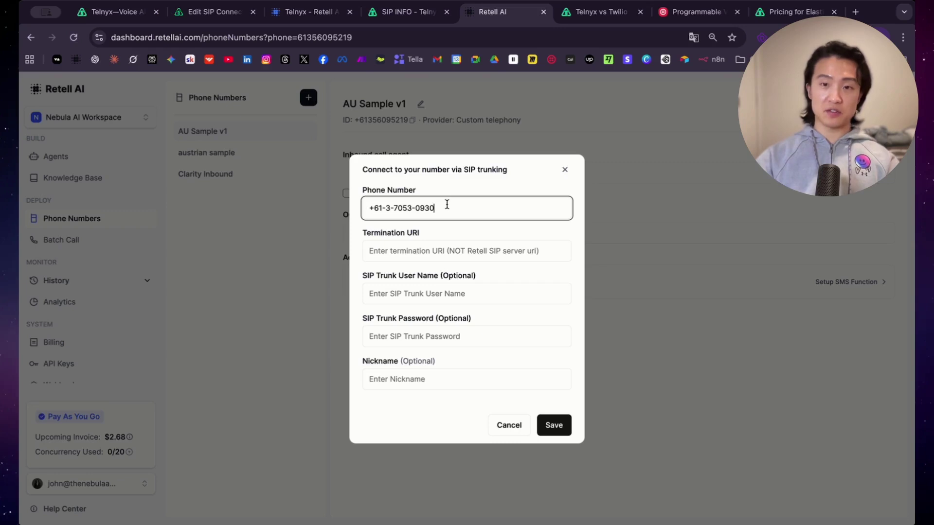
pyautogui.press('Left')
pyautogui.press('Left')
pyautogui.press('Left')
pyautogui.press('Left')
pyautogui.press('Left')
pyautogui.press('Left')
pyautogui.press('Left')
pyautogui.press('Left')
pyautogui.press('Left')
pyautogui.press('Left')
pyautogui.press('Left')
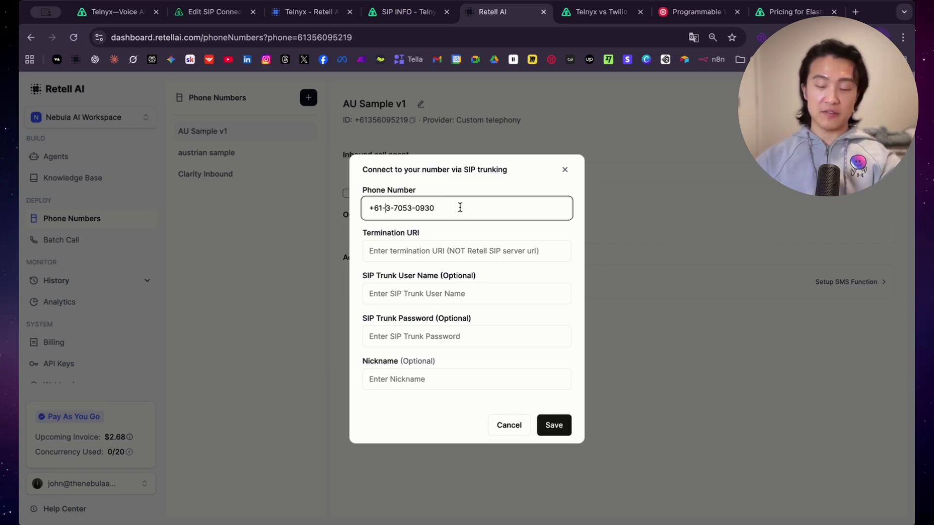
pyautogui.press('BackSpace')
pyautogui.press('BackSpace')
pyautogui.press('Right')
pyautogui.press('Right')
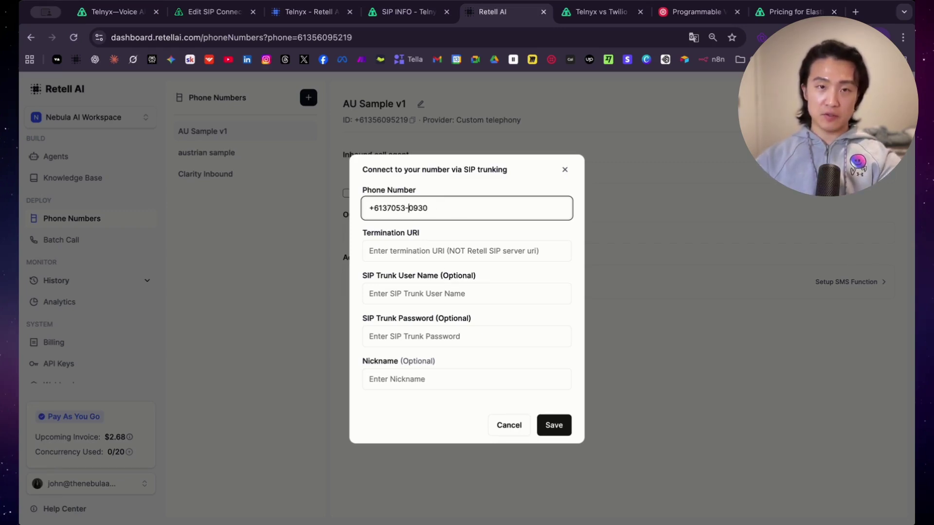
pyautogui.press('BackSpace')
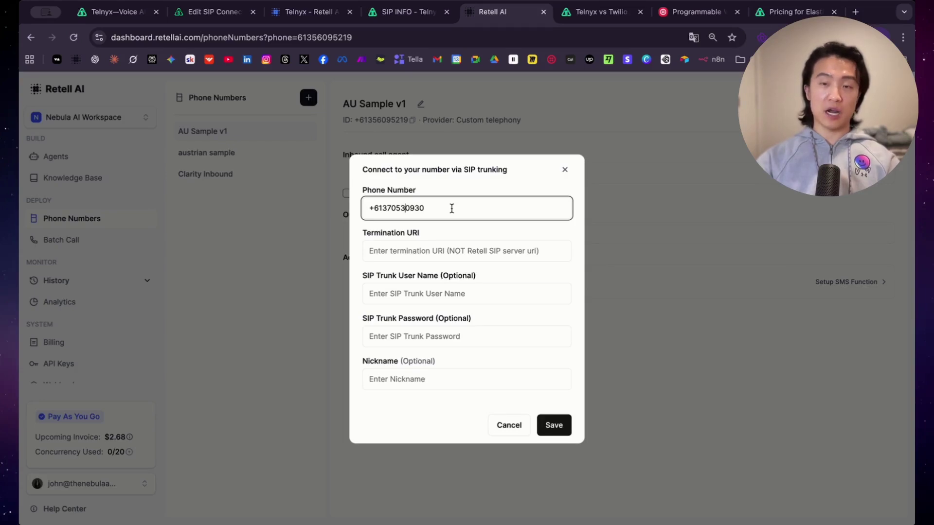
pyautogui.click(437, 251)
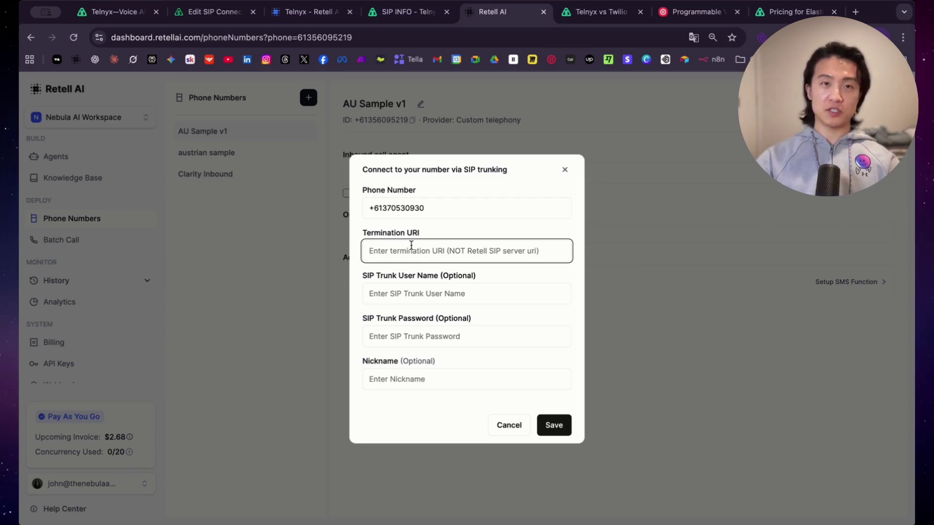
# Step: Bring up Telnyx's SIP signaling addresses page and scan its regional proxy table
pyautogui.click(399, 18)
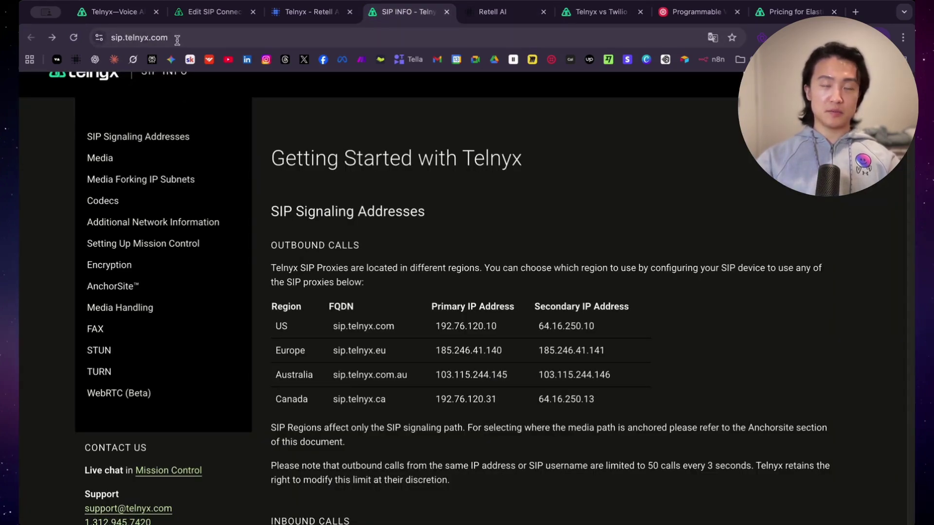
pyautogui.scroll(-2, 287, 193)
pyautogui.moveTo(287, 192); pyautogui.dragTo(509, 384)
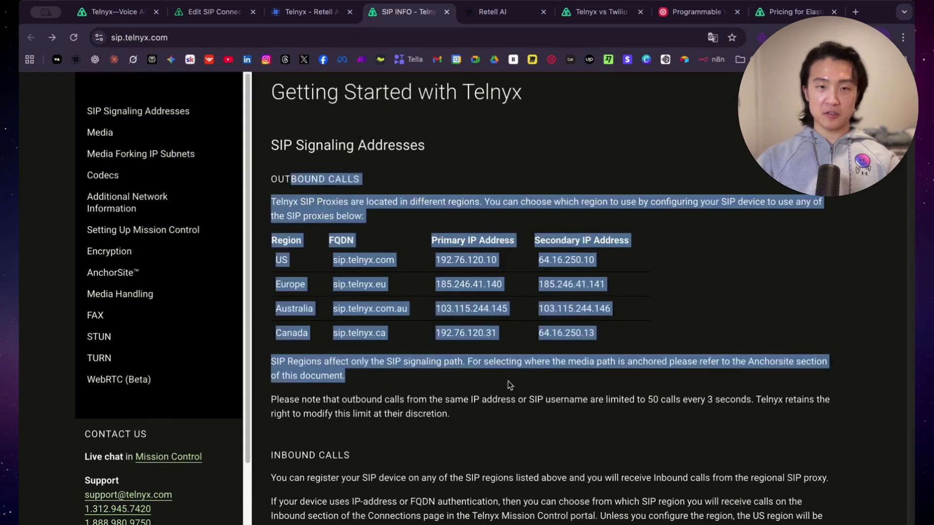
pyautogui.click(509, 383)
pyautogui.scroll(2, 330, 336)
pyautogui.moveTo(330, 335); pyautogui.dragTo(382, 402)
pyautogui.click(342, 364)
pyautogui.click(382, 402)
pyautogui.click(485, 19)
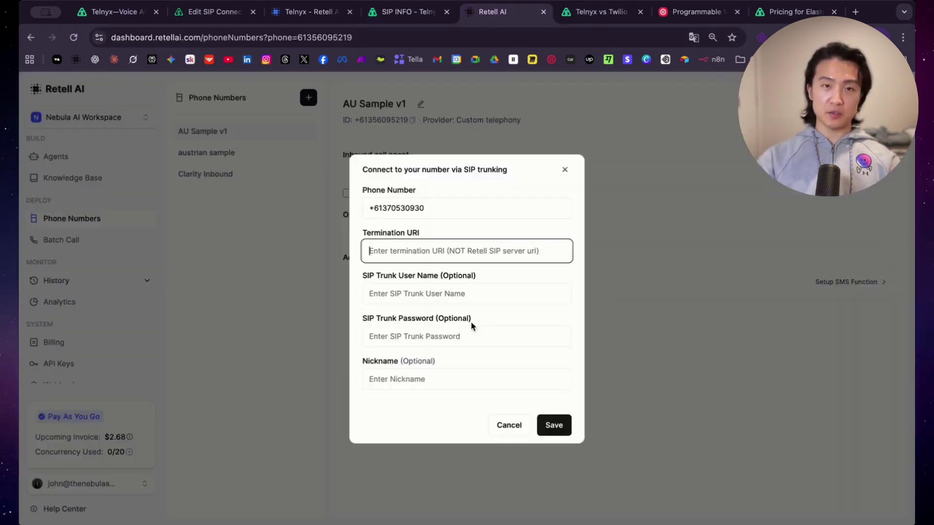
pyautogui.hotkey('ctrl', 'shift', 'Tab')
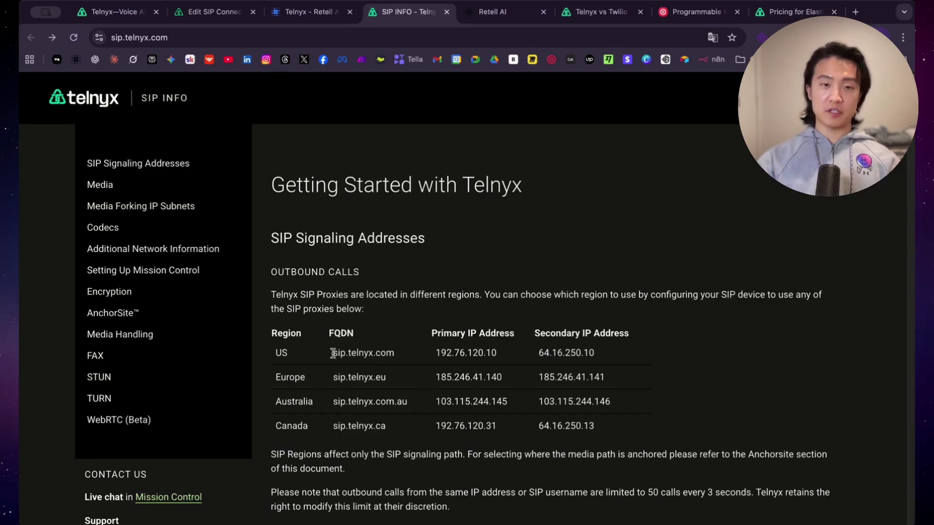
# Step: Pick the Australian FQDN sip.telnyx.com.au from the proxy list and return to Retell AI
pyautogui.moveTo(335, 355); pyautogui.dragTo(396, 355)
pyautogui.click(396, 356)
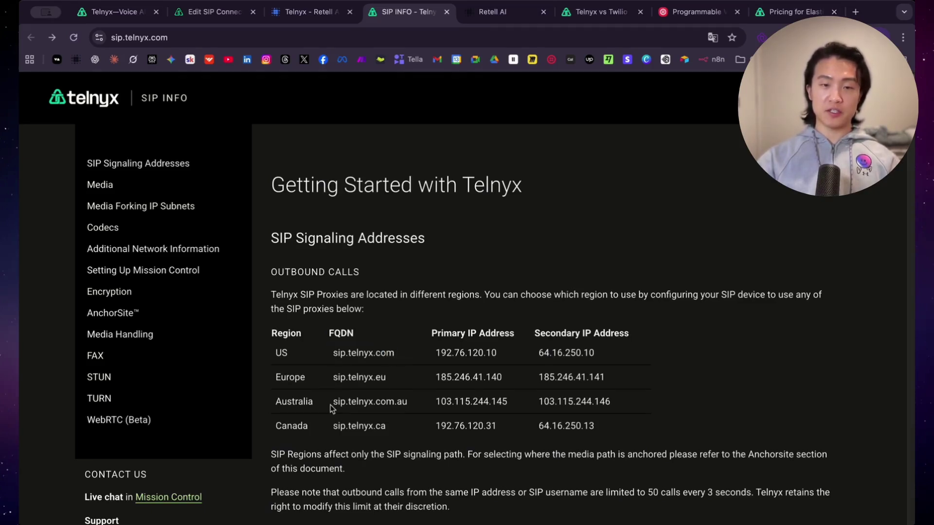
pyautogui.moveTo(331, 408); pyautogui.dragTo(330, 379)
pyautogui.click(410, 405)
pyautogui.click(332, 378)
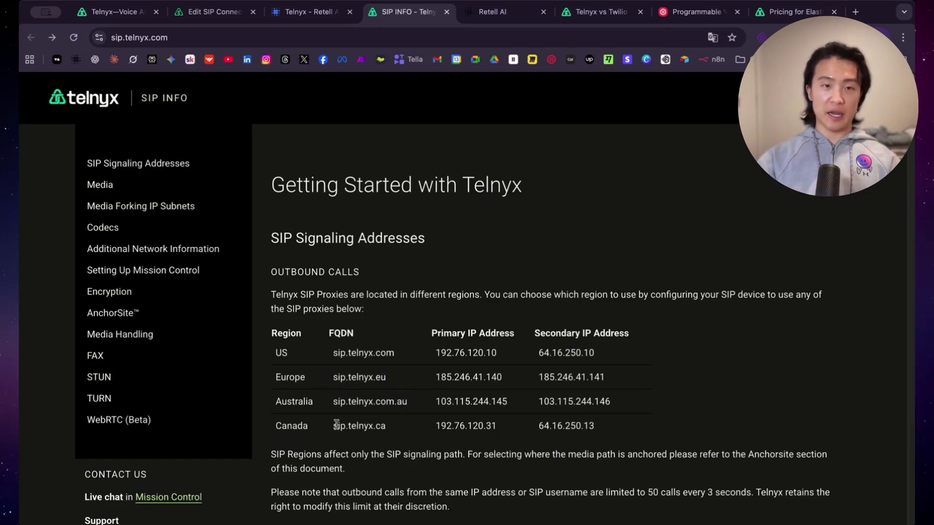
pyautogui.moveTo(333, 427); pyautogui.dragTo(392, 428)
pyautogui.click(394, 429)
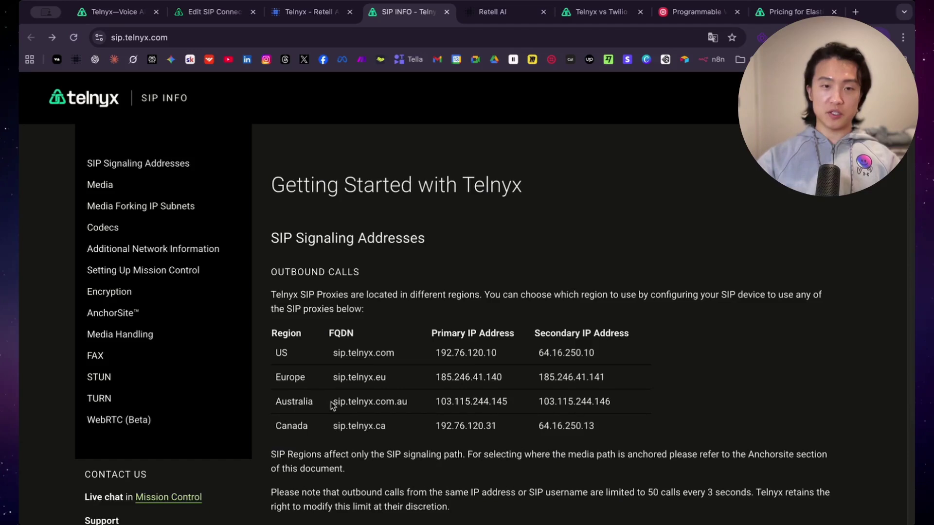
pyautogui.moveTo(331, 406); pyautogui.dragTo(421, 406)
pyautogui.click(492, 11)
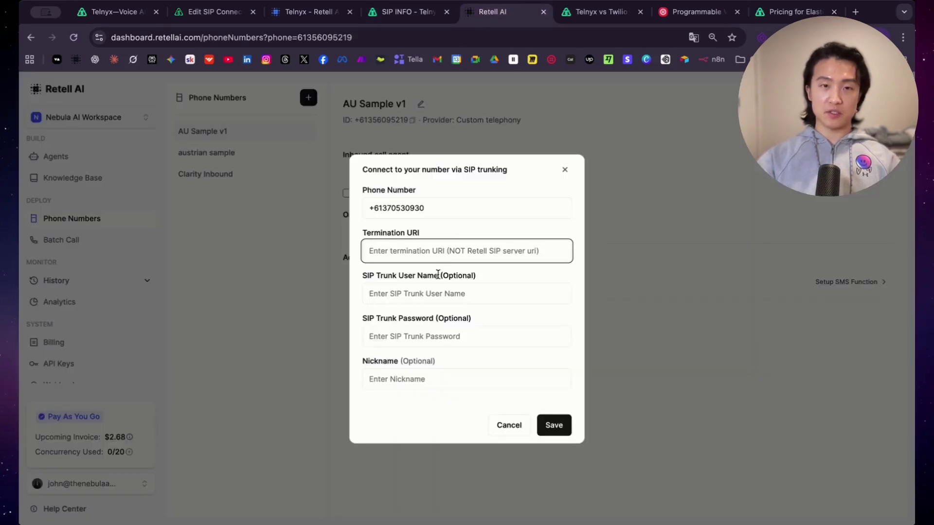
# Step: Paste sip.telnyx.com.au as the termination URI and bring over the Telnyx outbound authentication username
pyautogui.press('super+v')
pyautogui.click(419, 300)
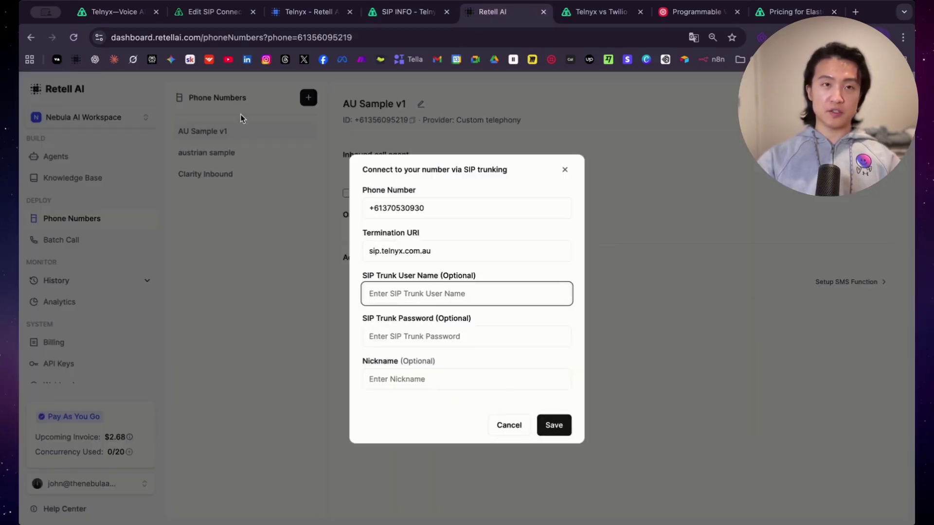
pyautogui.click(215, 14)
pyautogui.click(343, 209)
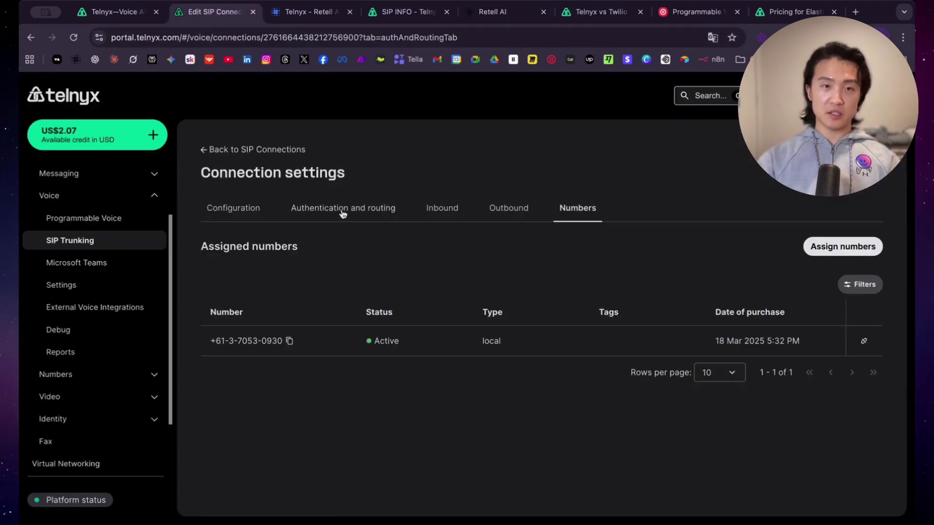
pyautogui.scroll(-10, 341, 340)
pyautogui.moveTo(316, 434); pyautogui.dragTo(175, 427)
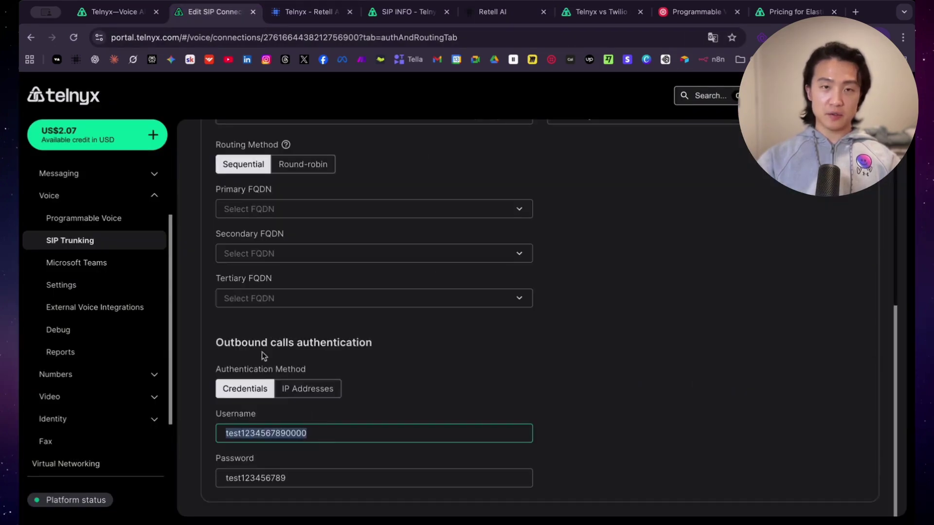
pyautogui.click(492, 12)
# Step: Fill in the Telnyx trunk password, nickname the number 'test 1', and save it
pyautogui.click(215, 11)
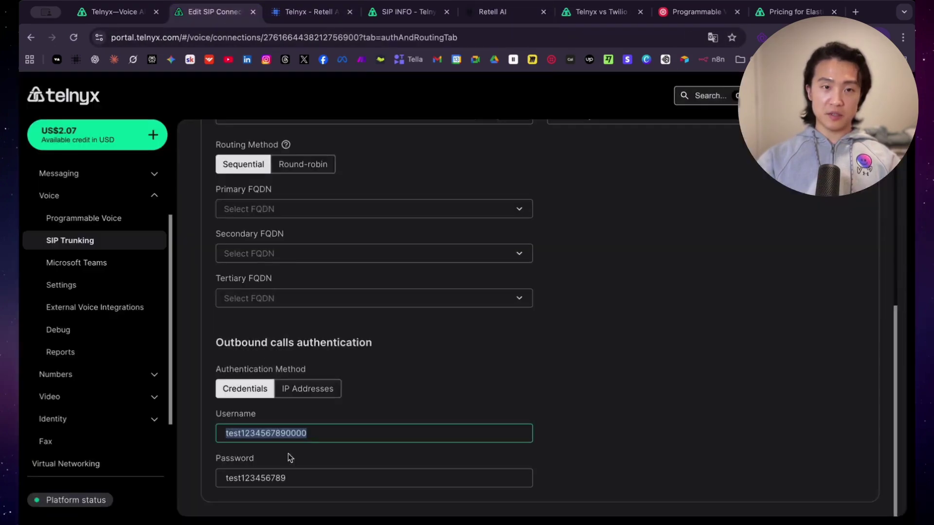
pyautogui.doubleClick(298, 475)
pyautogui.click(493, 12)
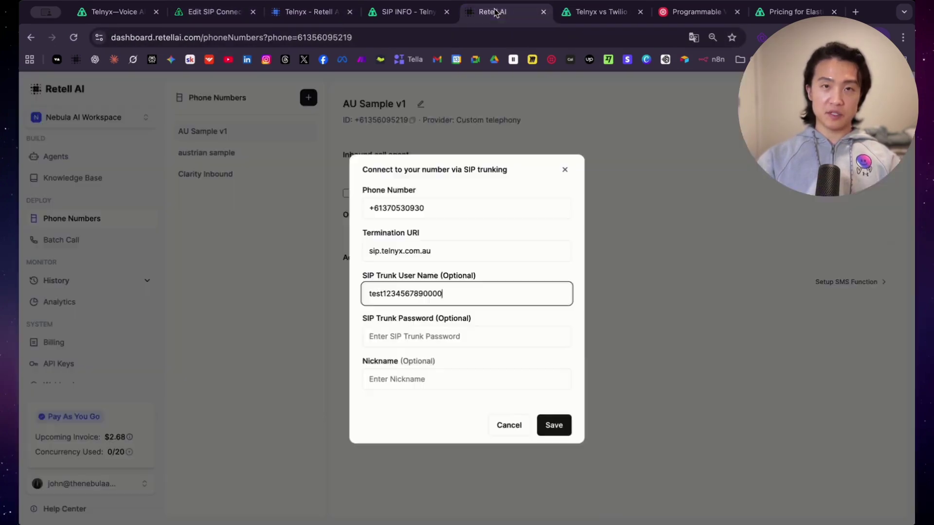
pyautogui.click(460, 331)
pyautogui.press('super+v')
pyautogui.click(465, 384)
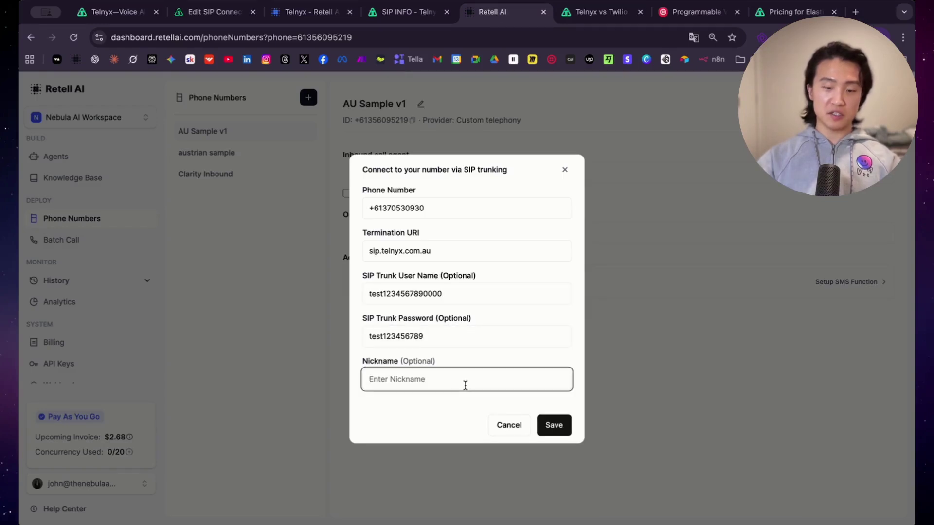
pyautogui.write('test 1')
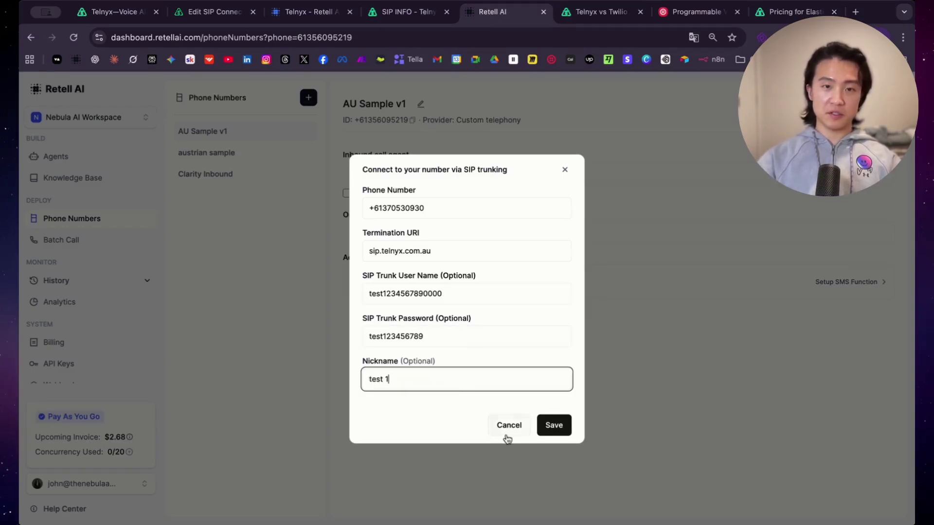
pyautogui.click(555, 427)
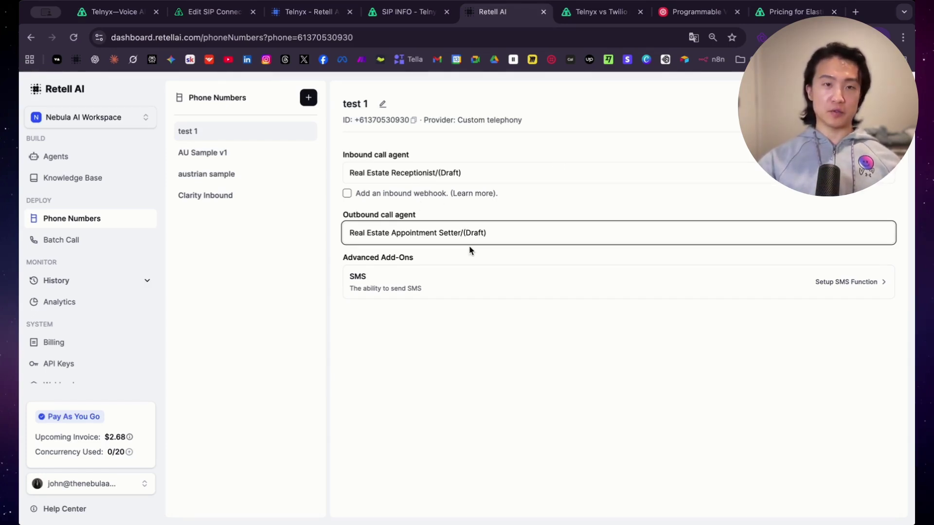
# Step: Confirm Real Estate Appointment Setter as the outbound call agent for test 1
pyautogui.click(672, 423)
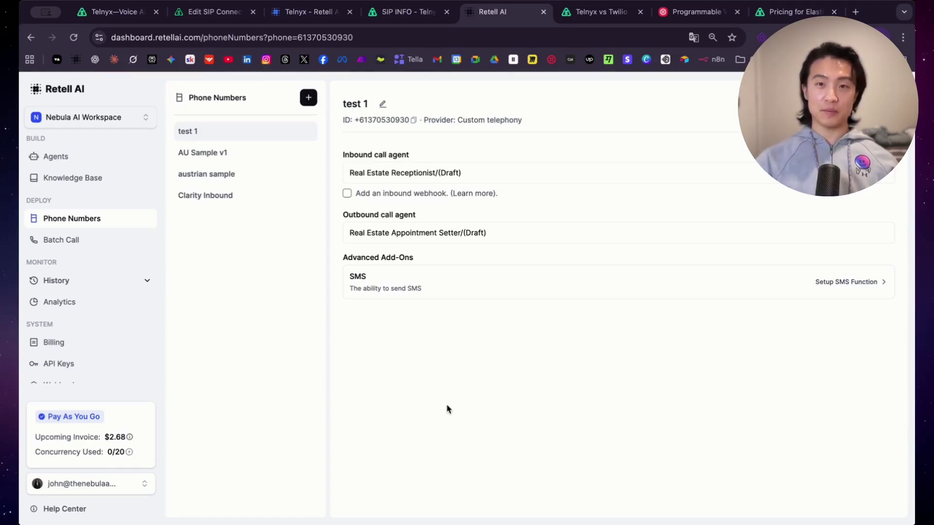
# Step: Start another SIP trunking connection, consulting the Telnyx SIP signaling addresses and Retell docs for reference
pyautogui.click(310, 99)
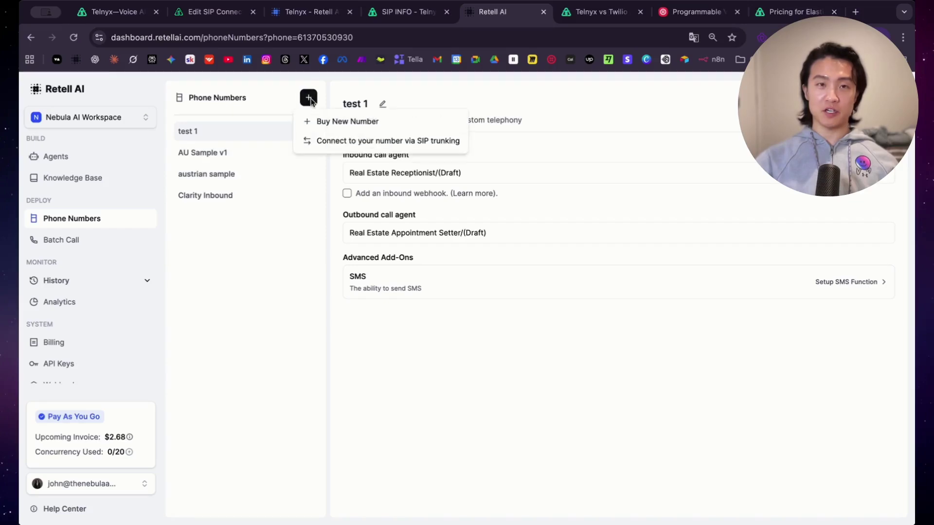
pyautogui.click(362, 142)
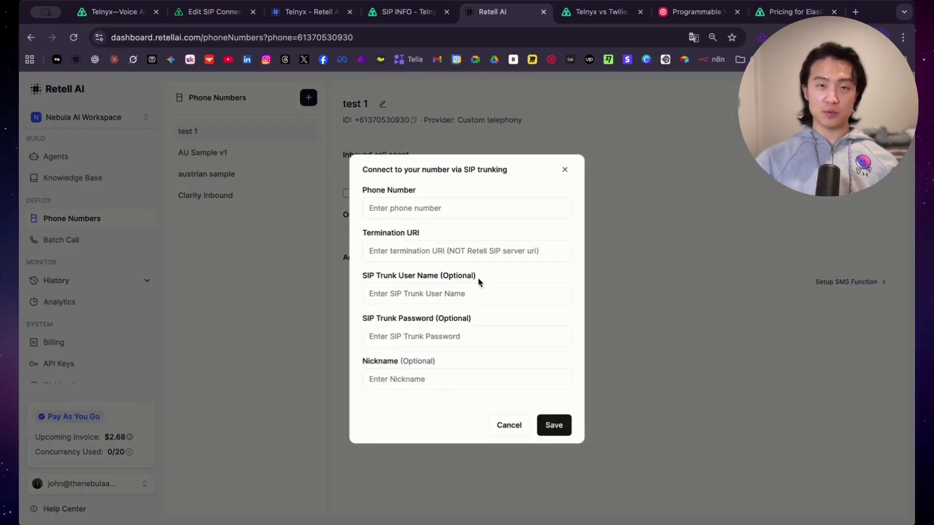
pyautogui.click(404, 12)
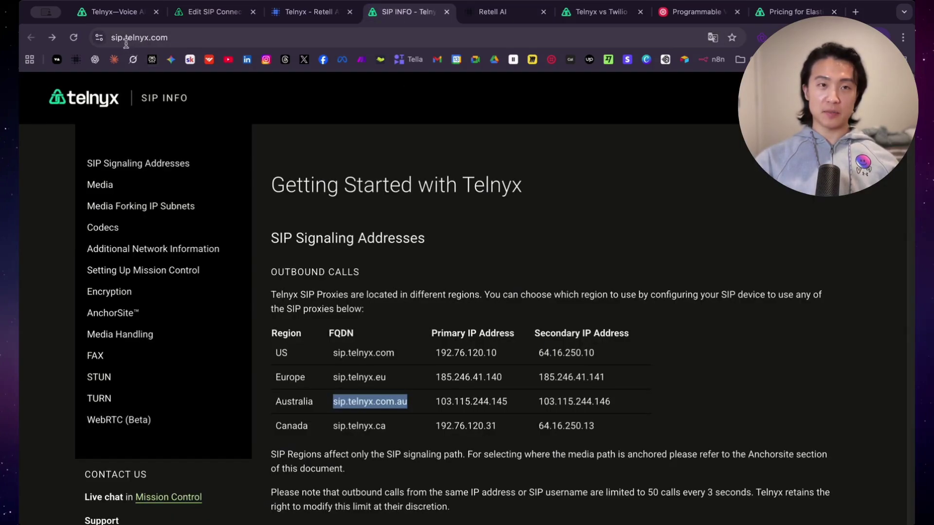
pyautogui.click(494, 15)
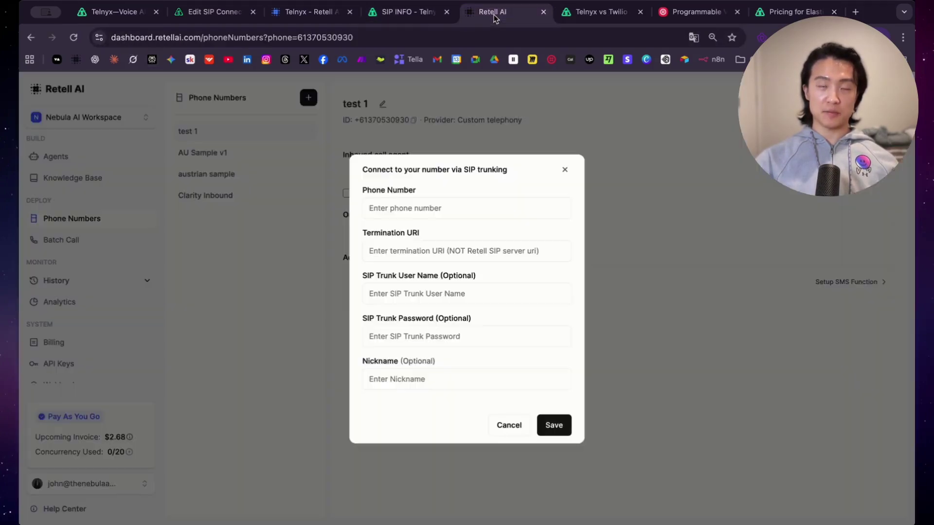
pyautogui.click(302, 14)
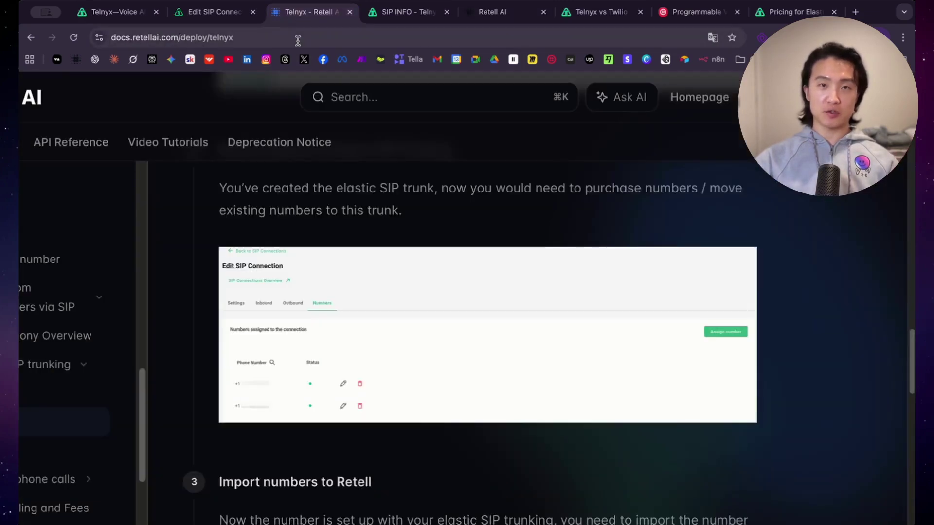
pyautogui.click(499, 14)
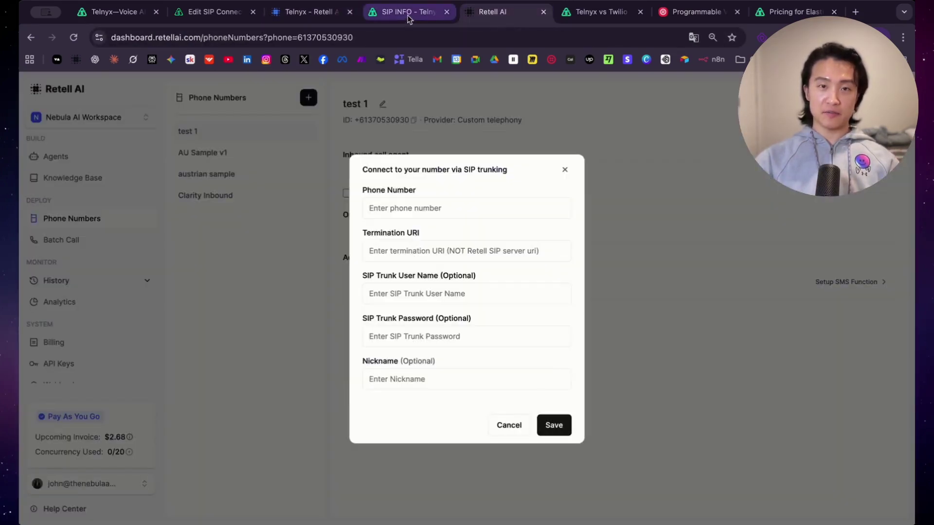
pyautogui.click(408, 15)
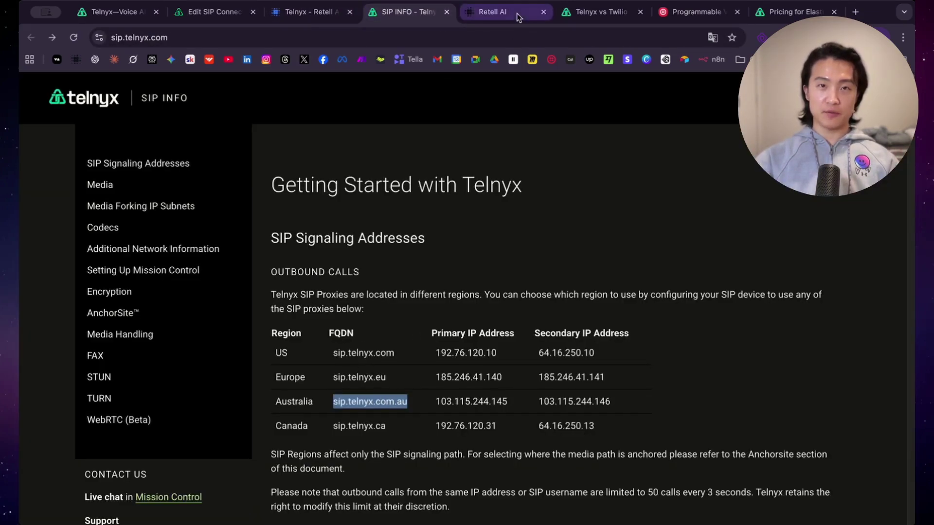
pyautogui.click(499, 14)
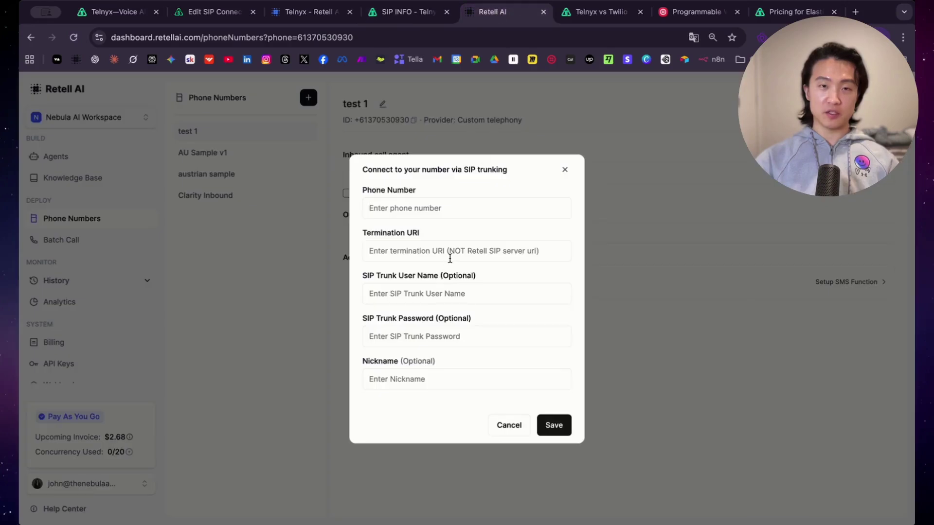